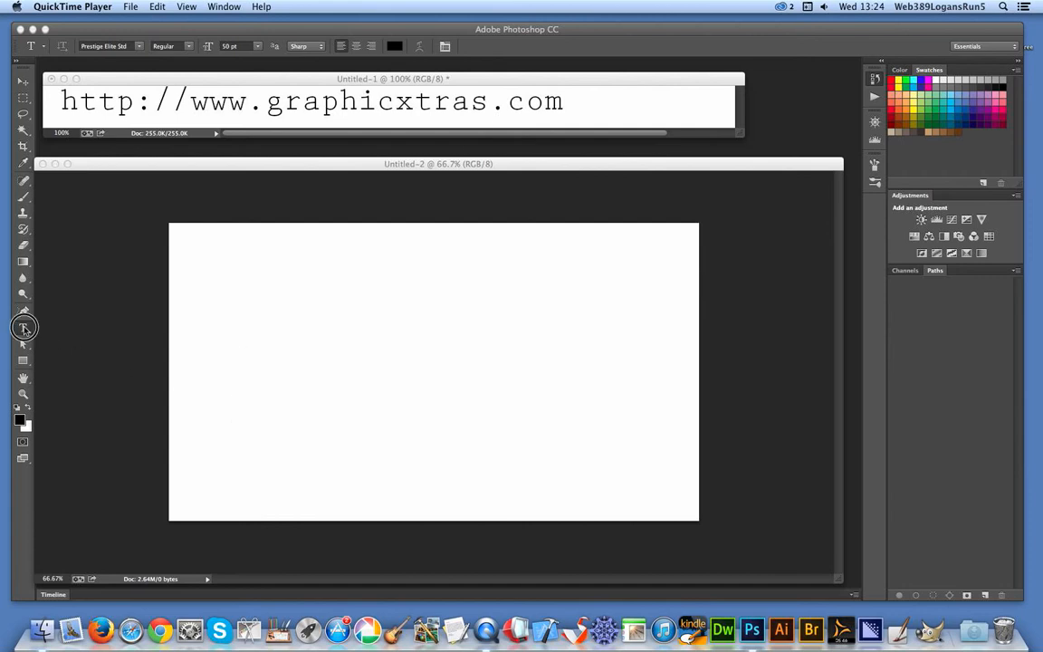
- Add the text "gradient" to the blank canvas and scale it up to span roughly two thirds of the canvas width
click(24, 329)
click(230, 347)
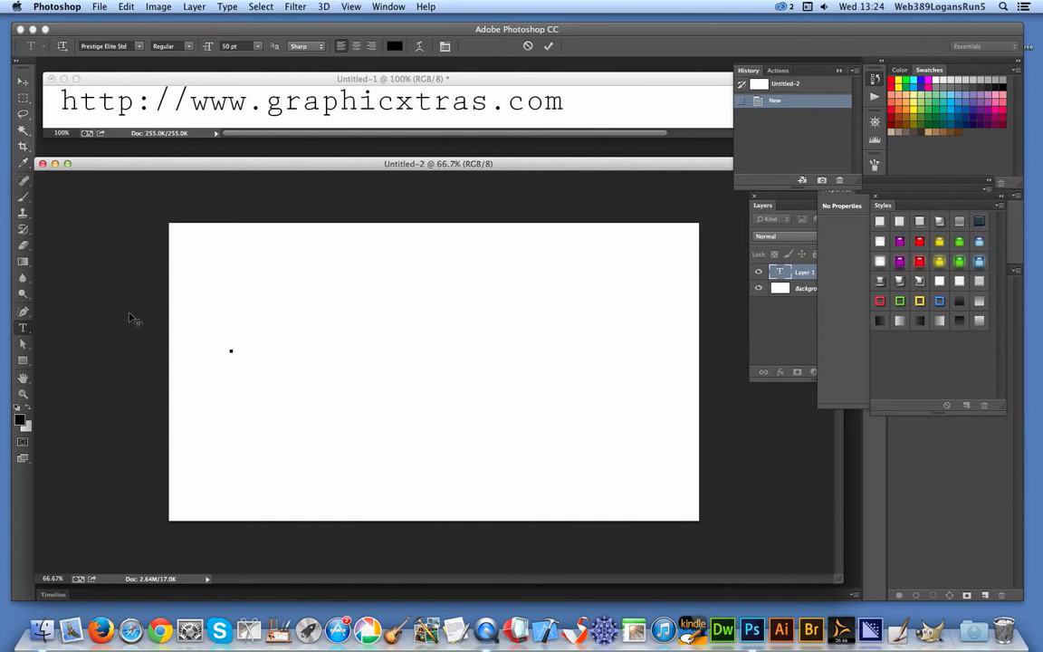
text(gradient)
click(23, 82)
drag(331, 354, 596, 432)
key(Return)
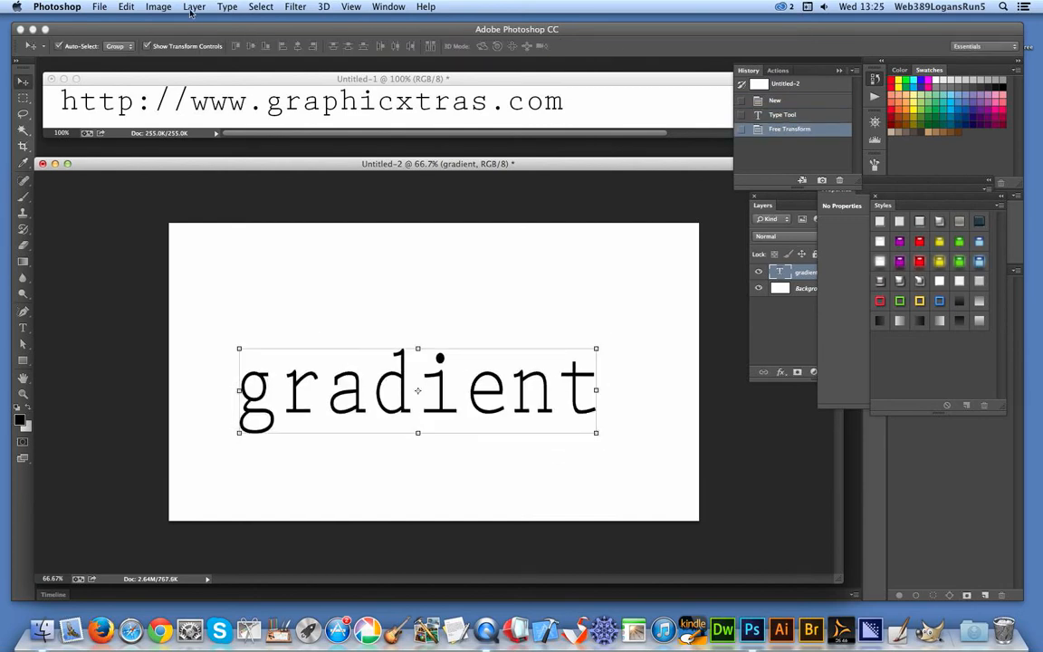
- Flatten the image and apply a Gaussian Blur with a 3.5-pixel radius to the text
click(192, 7)
click(219, 493)
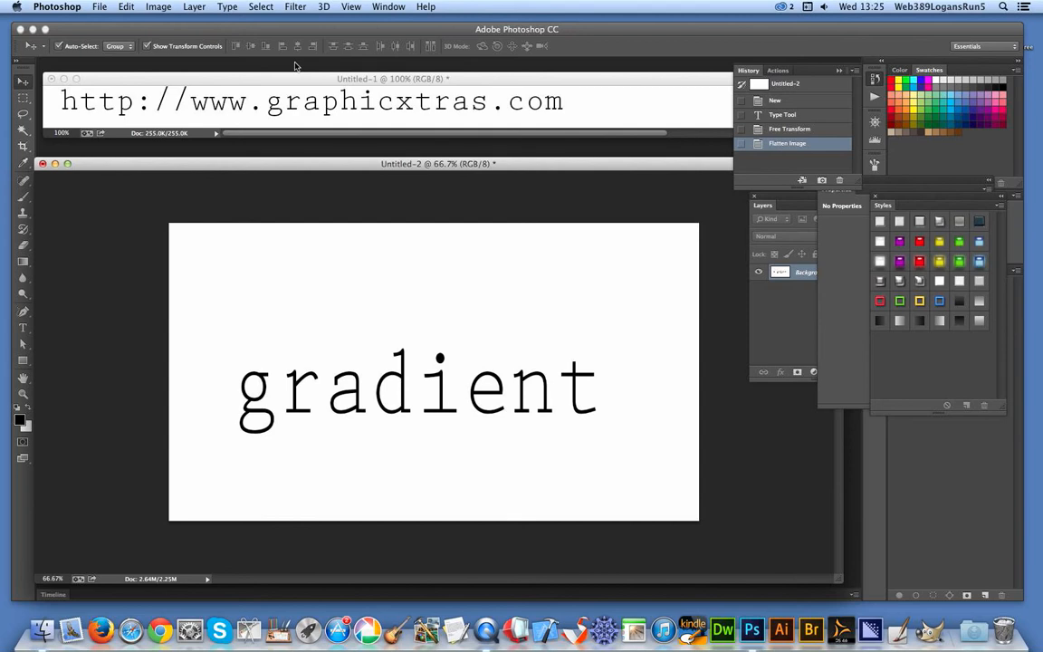
click(296, 7)
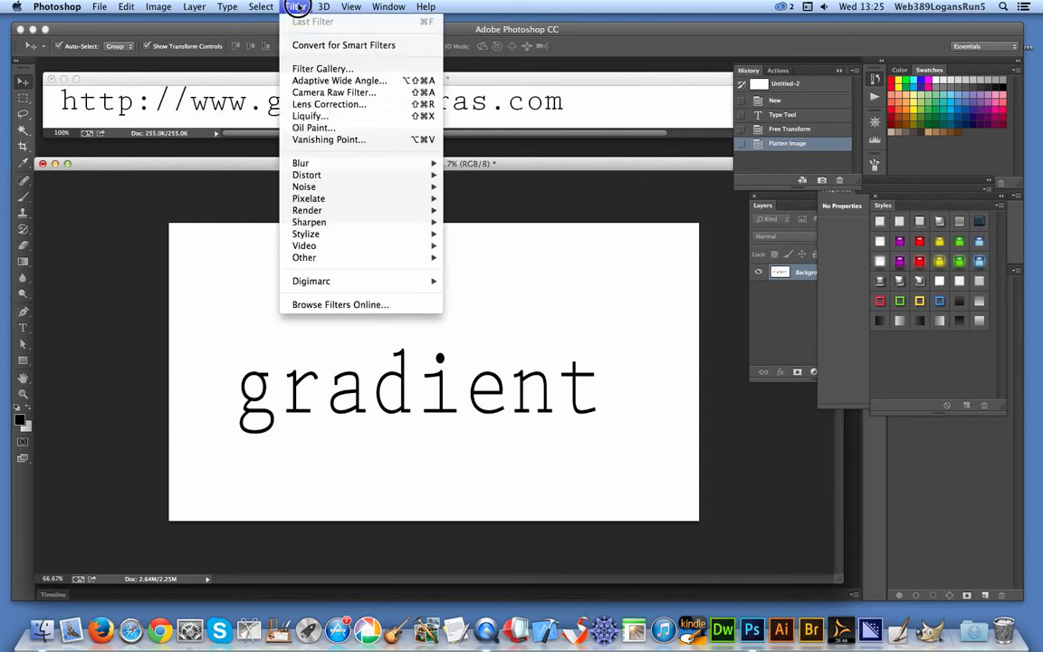
mouse_move(331, 168)
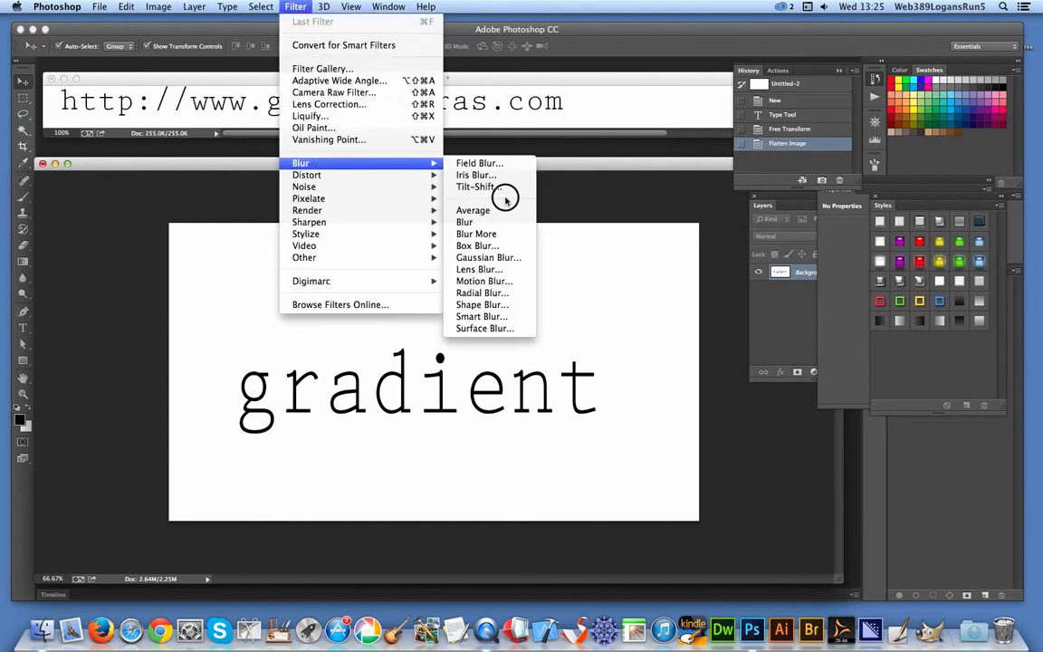
click(483, 258)
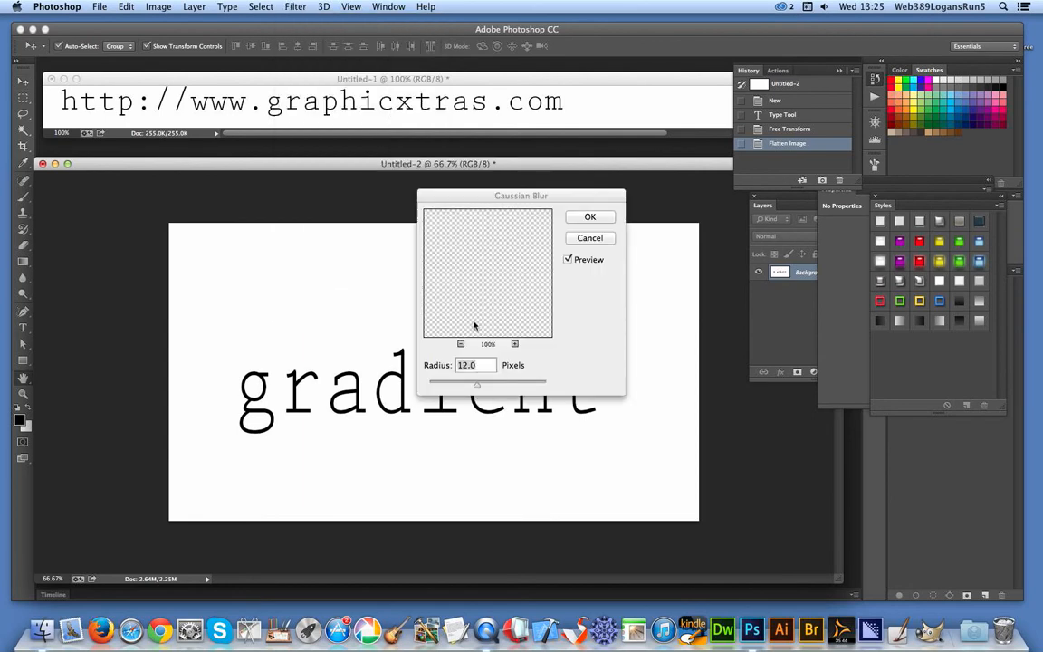
click(455, 386)
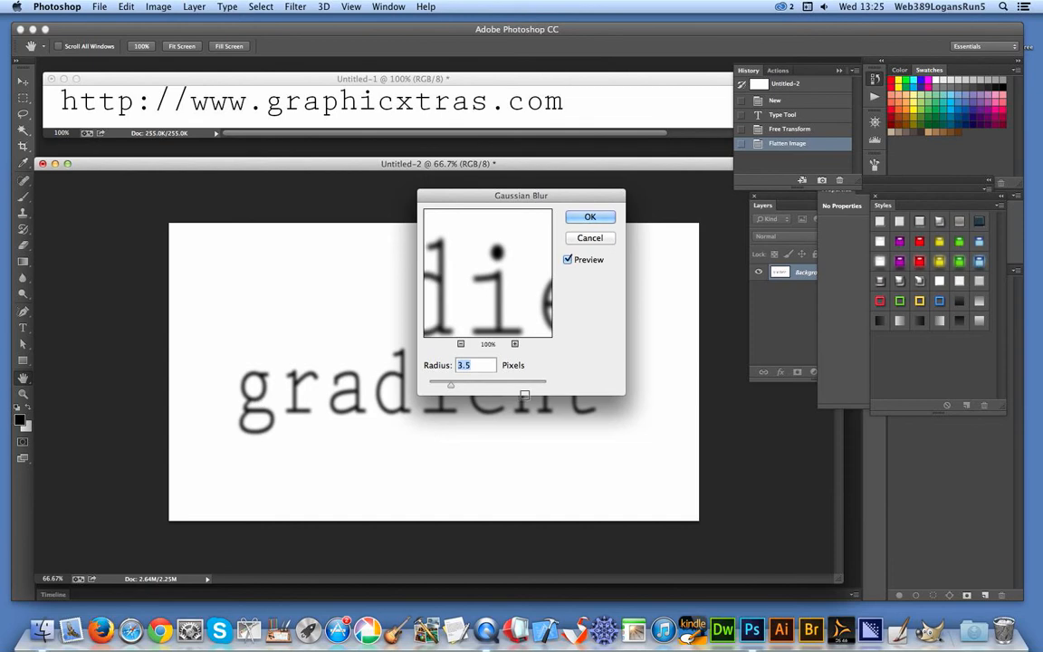
click(599, 219)
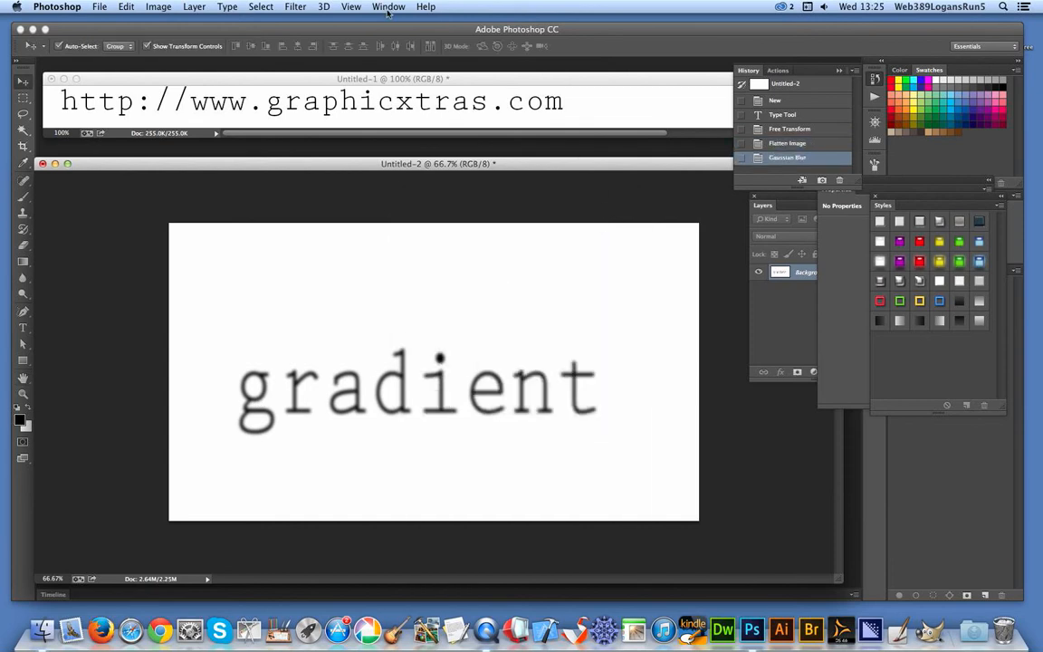
- Start a Gradient Map adjustment and choose the black-to-yellow preset GX04_017 for editing
click(157, 6)
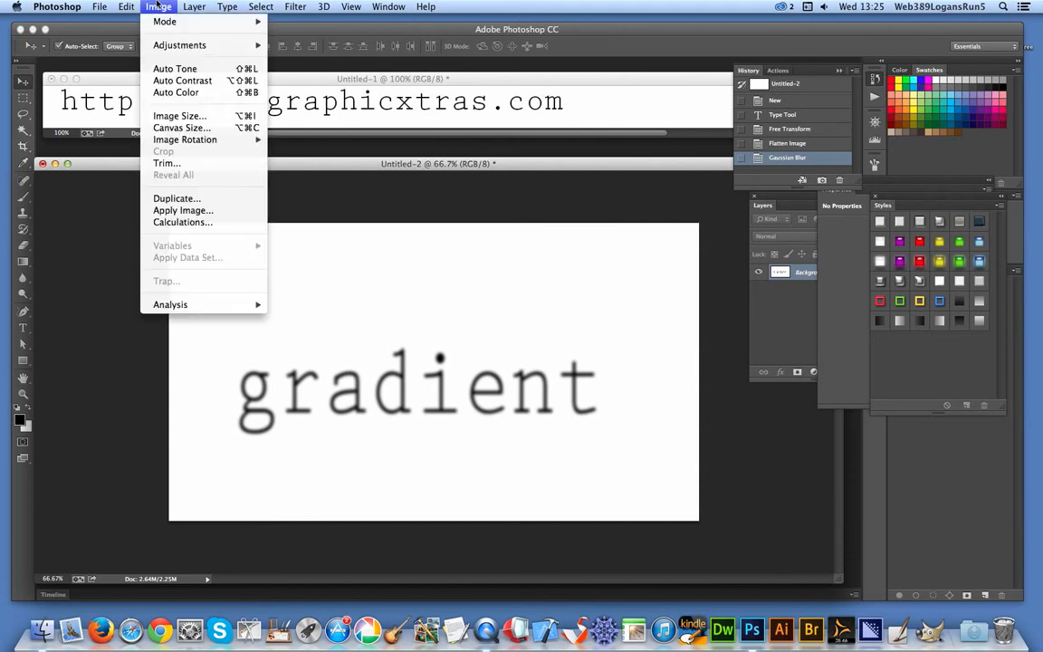
mouse_move(182, 47)
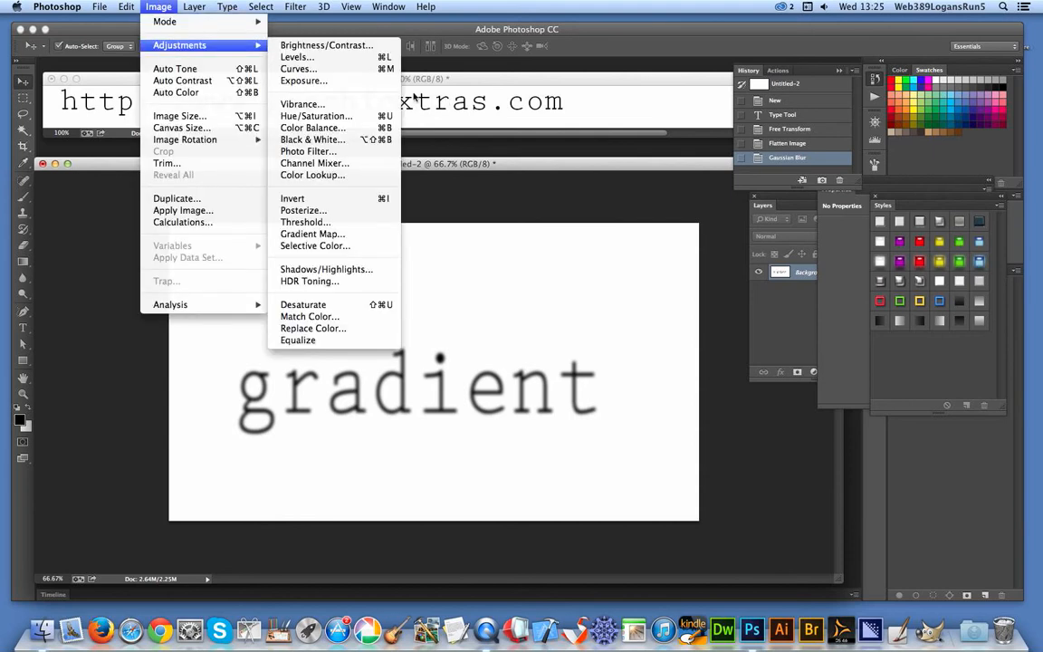
click(314, 237)
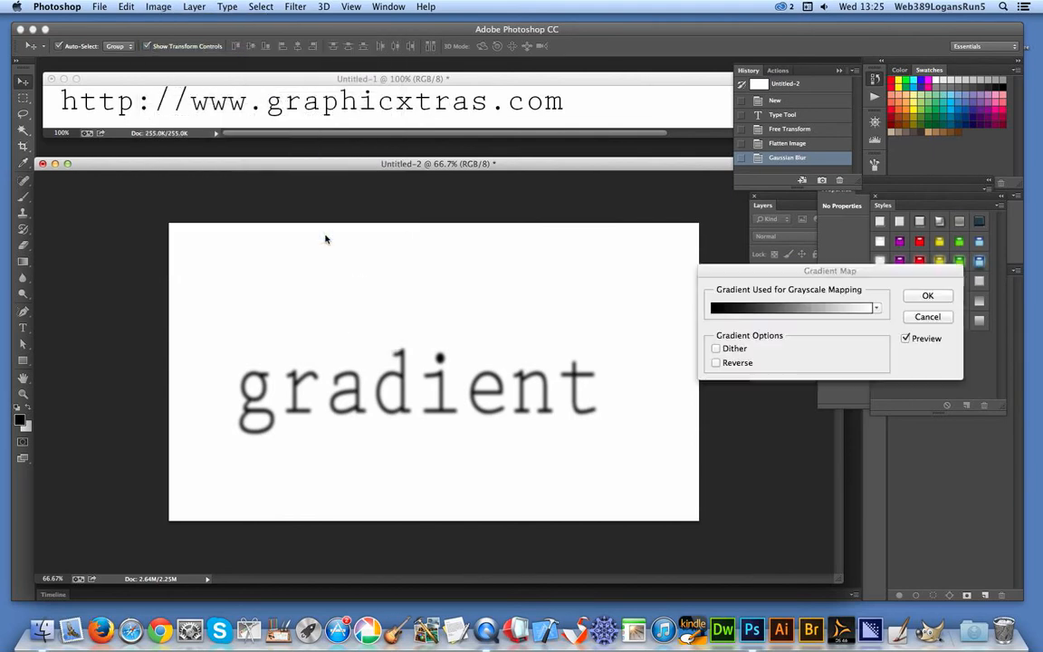
drag(759, 274, 551, 243)
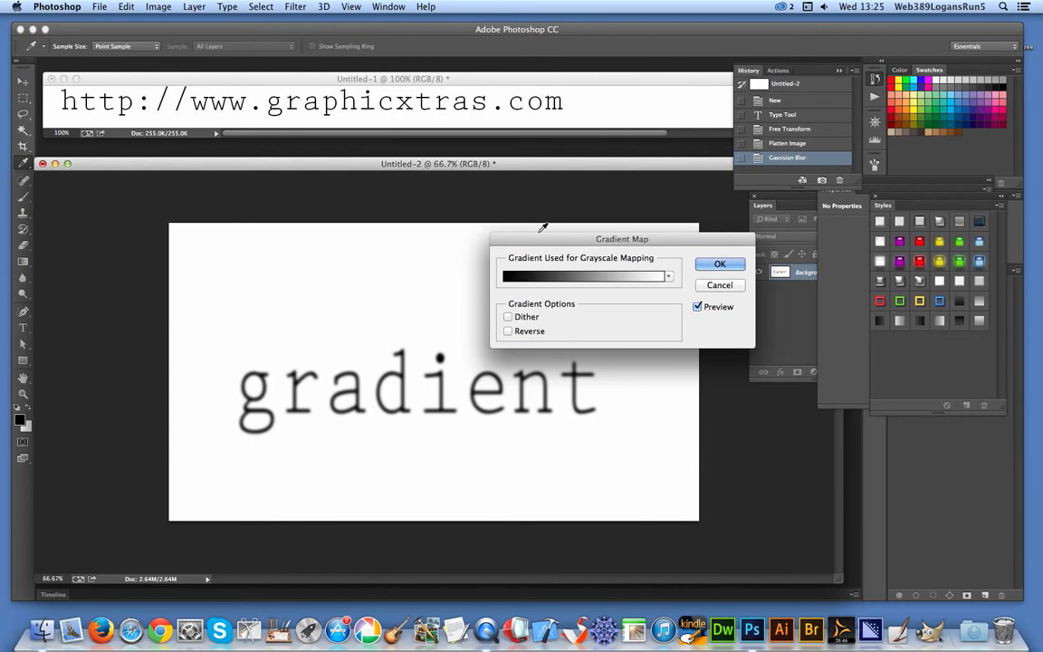
click(606, 280)
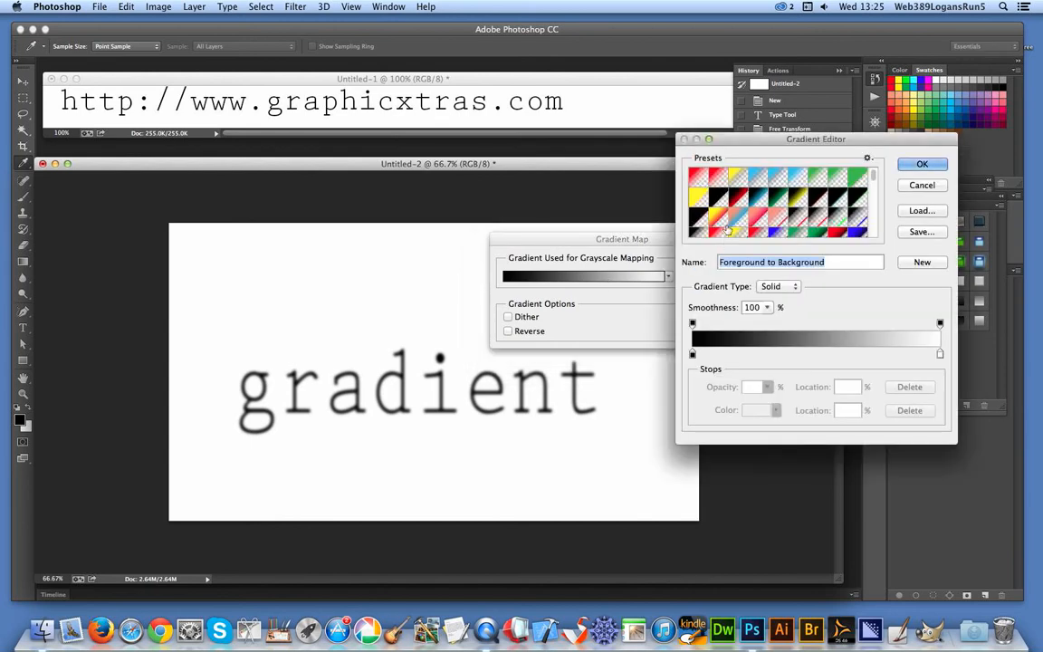
click(792, 204)
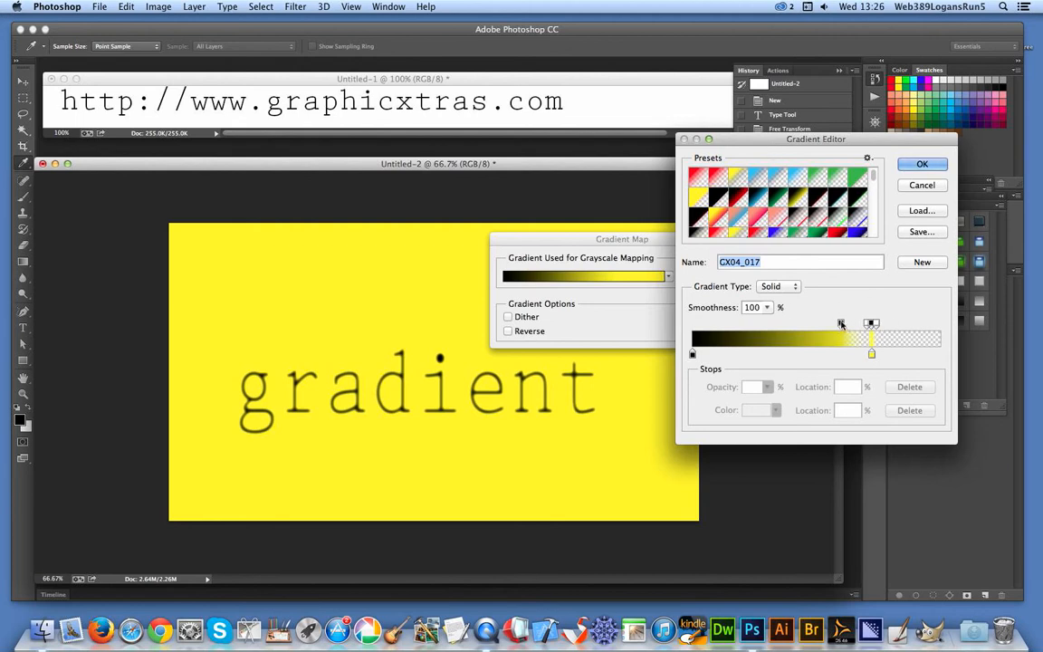
- Move the gradient's first opacity stop to 14%, the black color stop to 48% and the yellow color stop to 76%
drag(775, 325, 727, 328)
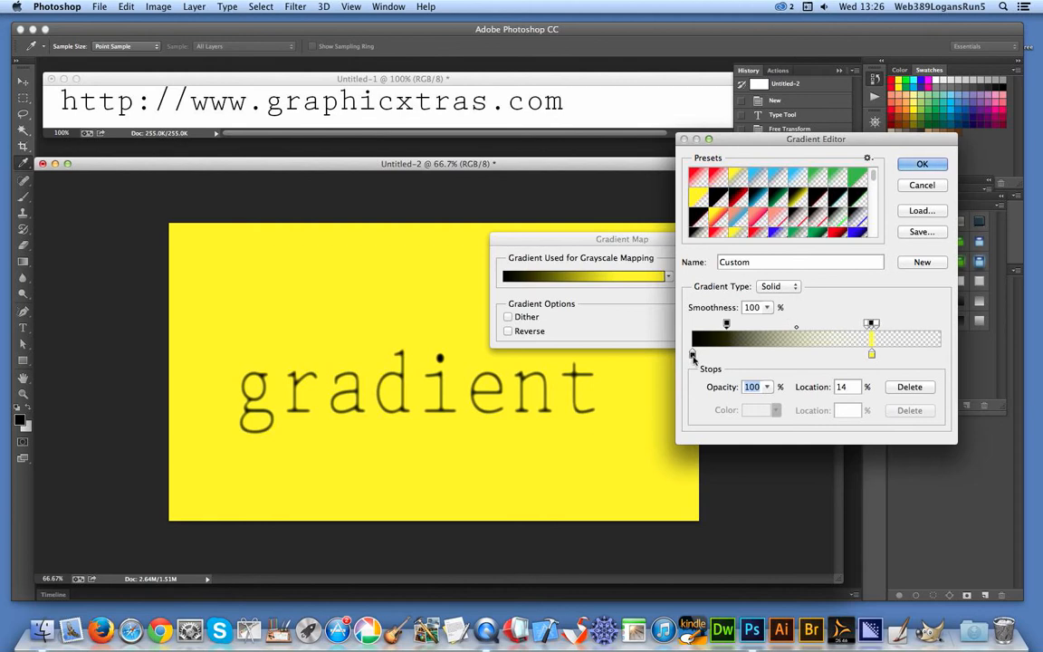
drag(693, 354, 811, 358)
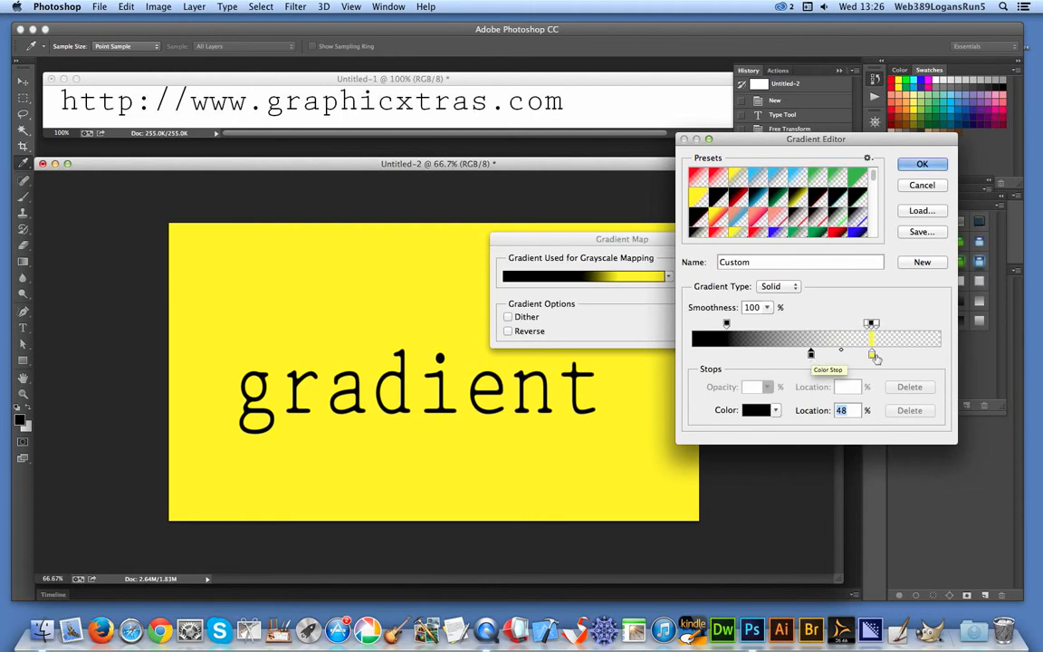
drag(872, 354, 883, 352)
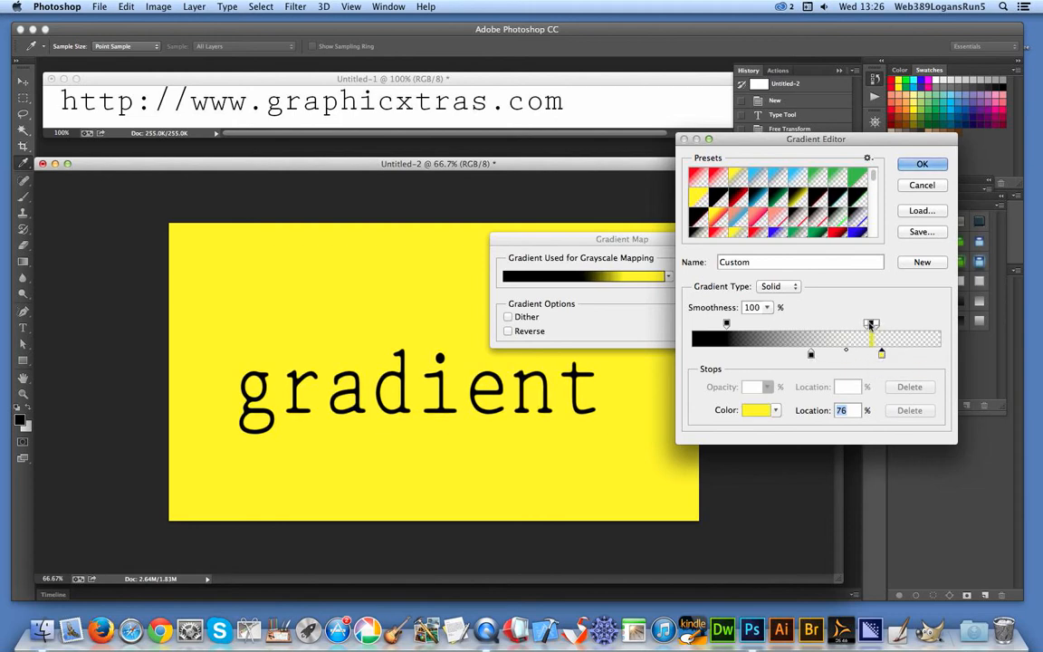
- Remove the 70% opacity stop and shift the remaining end stops outward, placing the yellow color stop at 98%
click(869, 323)
drag(867, 324, 843, 286)
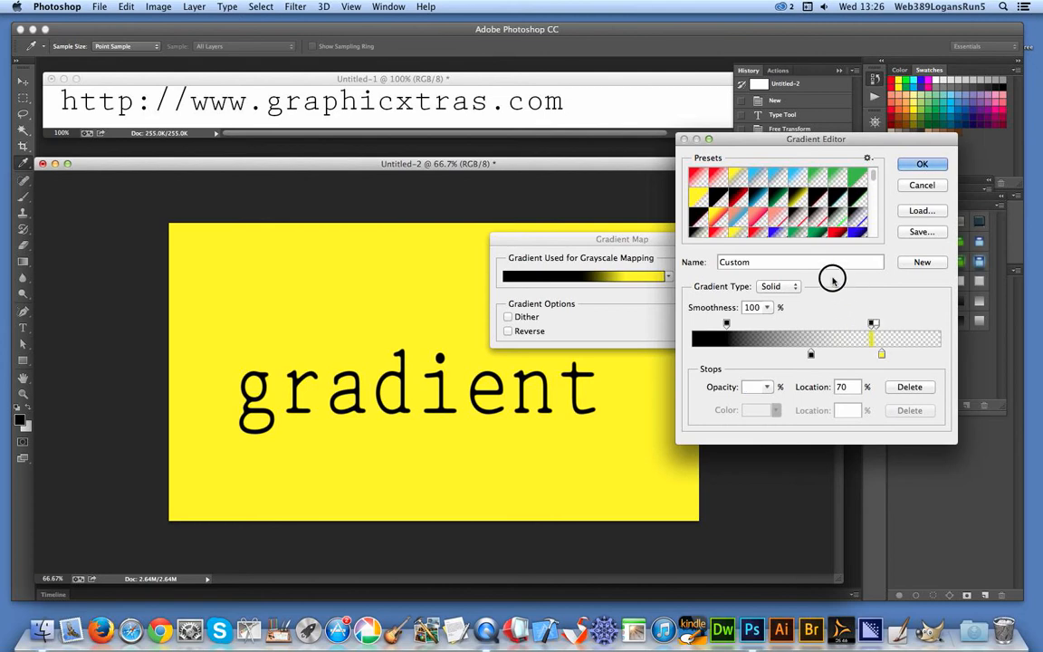
drag(875, 324, 933, 324)
click(893, 357)
drag(893, 357, 936, 356)
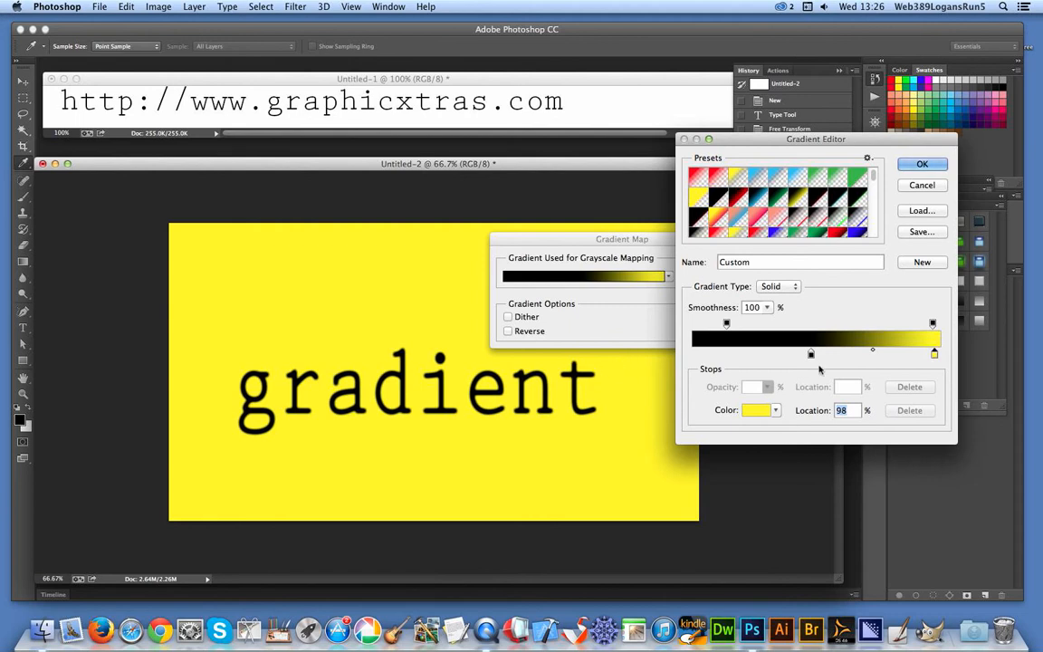
- Move the black color stop to 6% and try the yellow color stop at 35% and 77%
drag(811, 354, 707, 354)
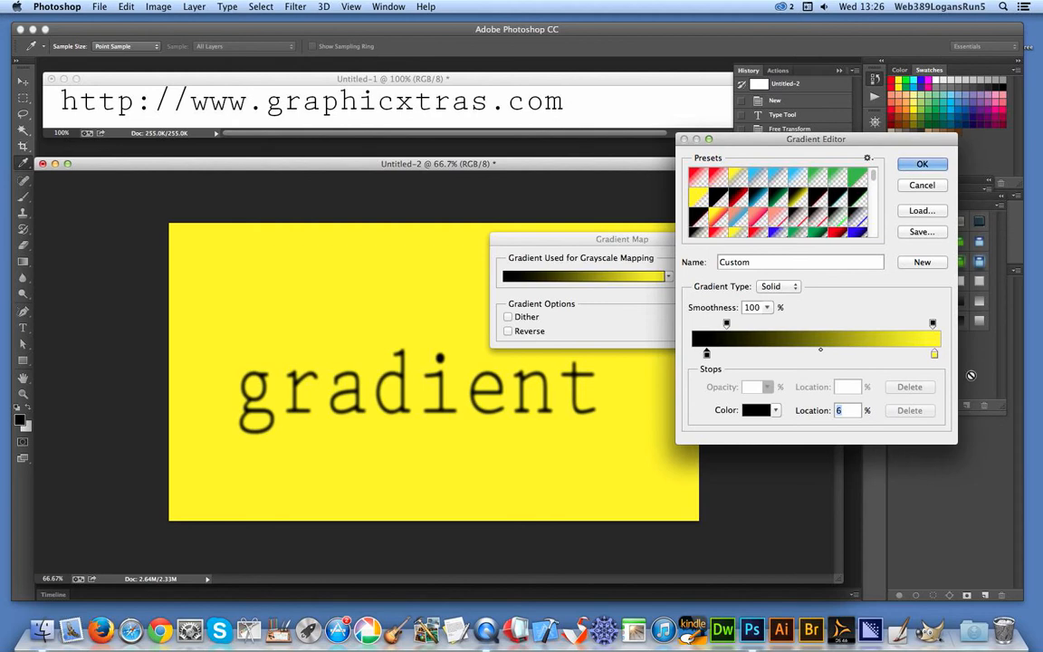
drag(933, 354, 780, 354)
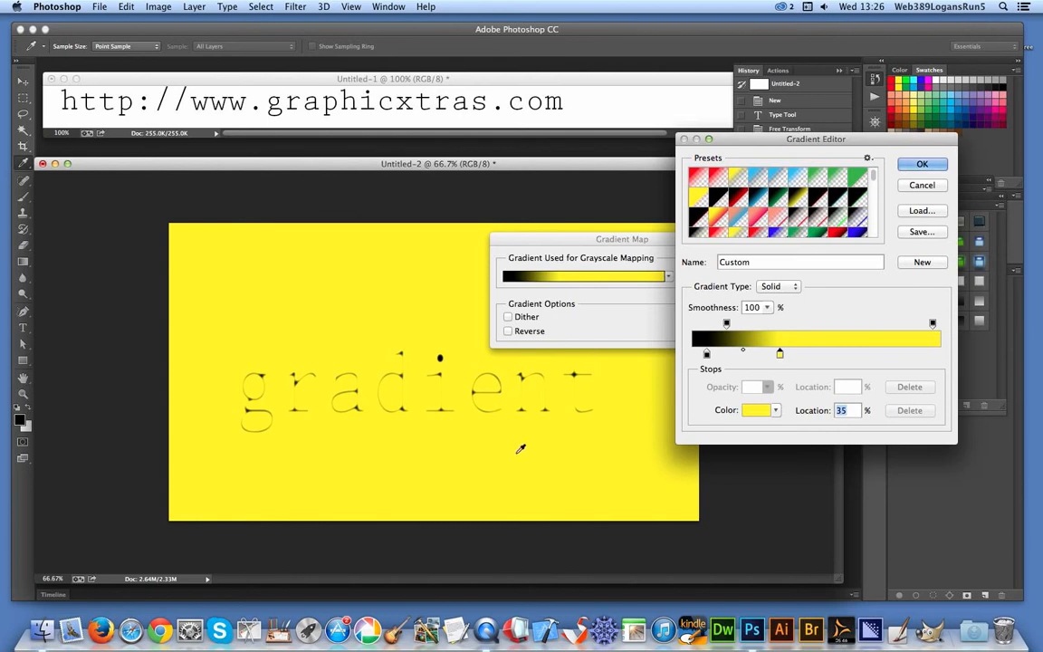
drag(780, 354, 885, 357)
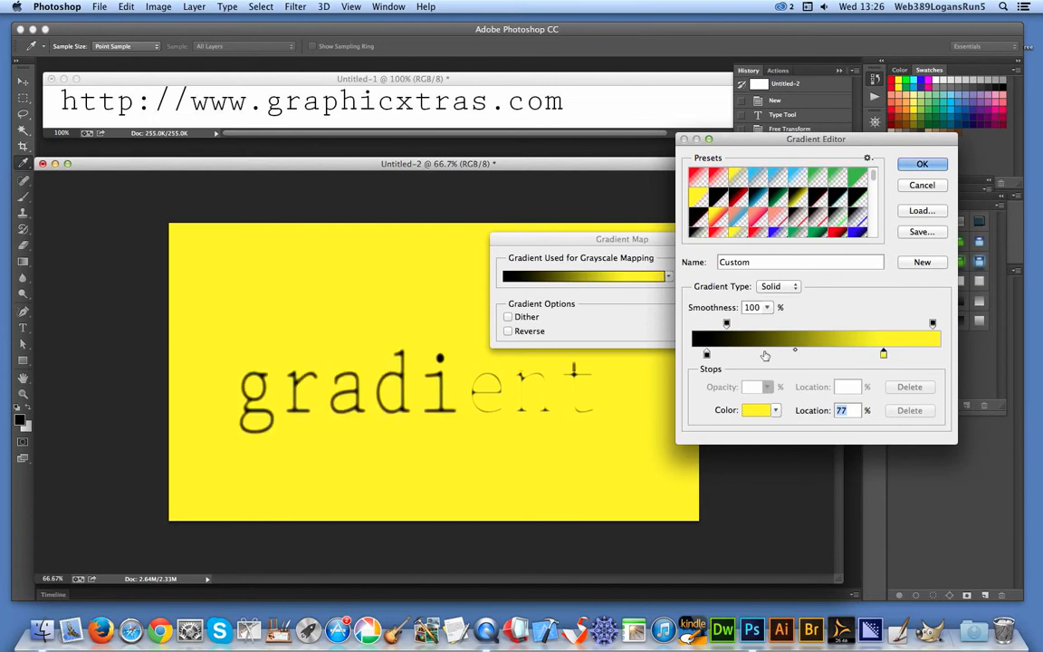
- Add a color stop at 29% between black and yellow and color it orange, ffa200
click(764, 354)
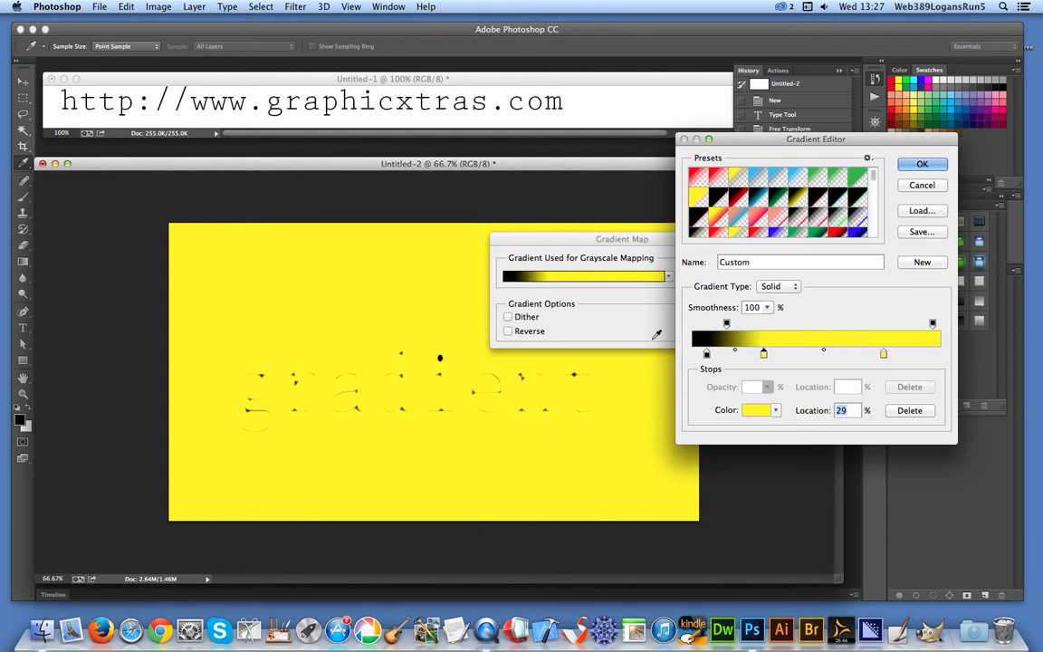
double_click(764, 355)
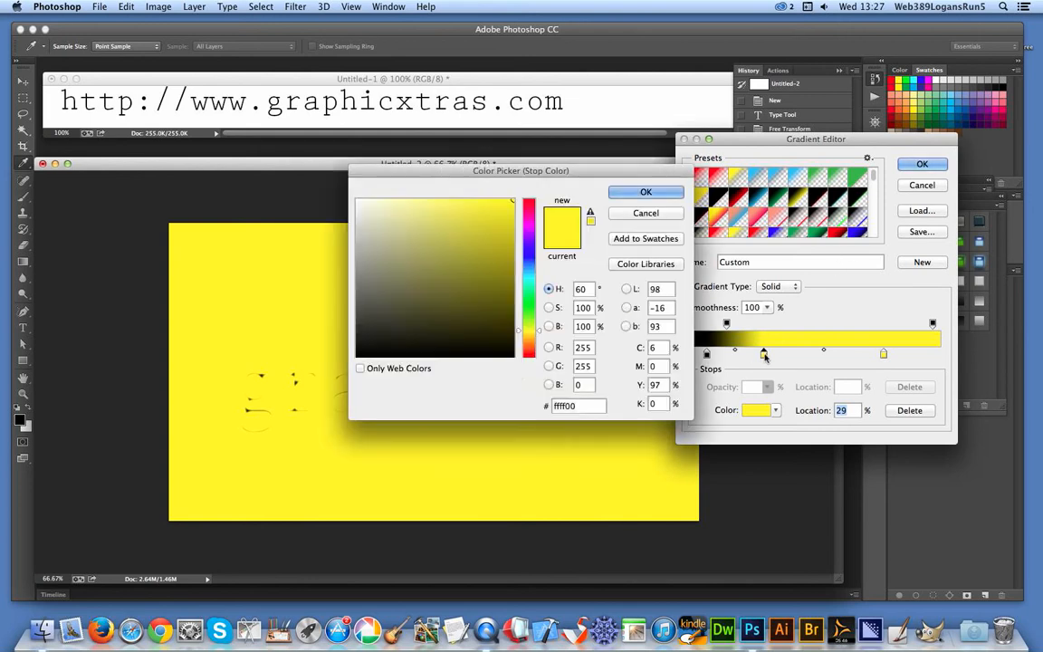
click(478, 310)
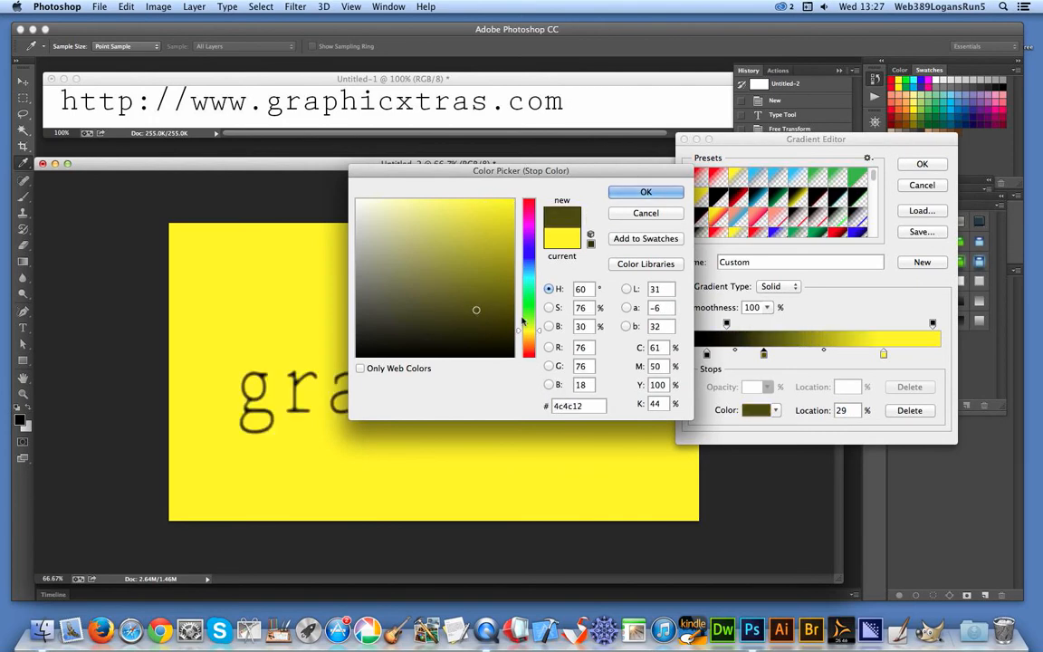
click(528, 341)
click(519, 191)
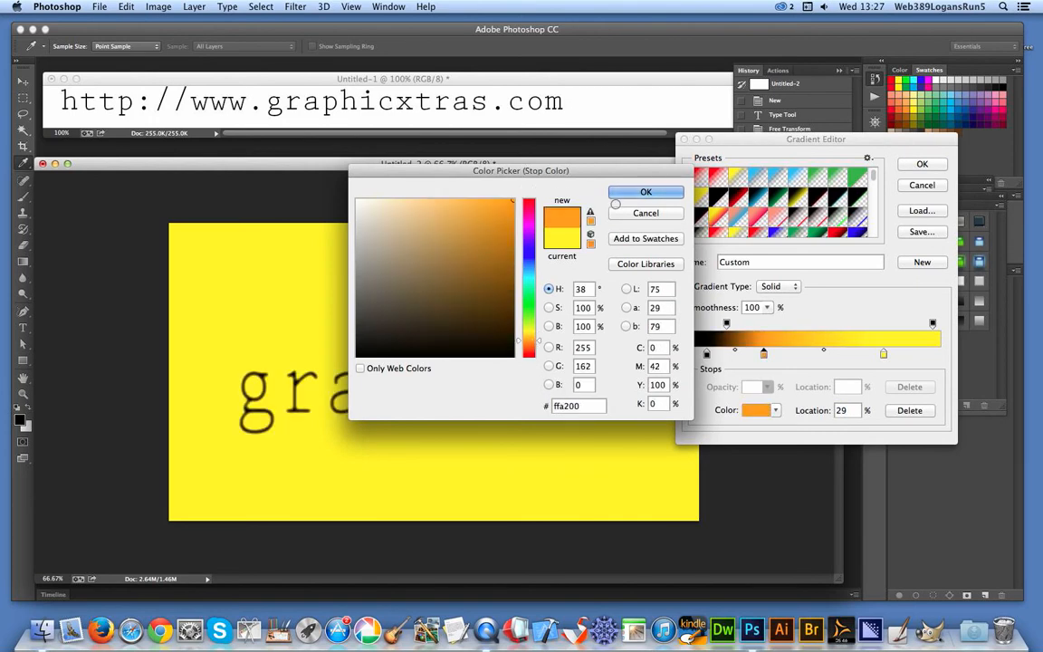
click(646, 191)
- Try the orange color stop at 50% and 69%, and the black color stop at 40%
drag(763, 355, 816, 357)
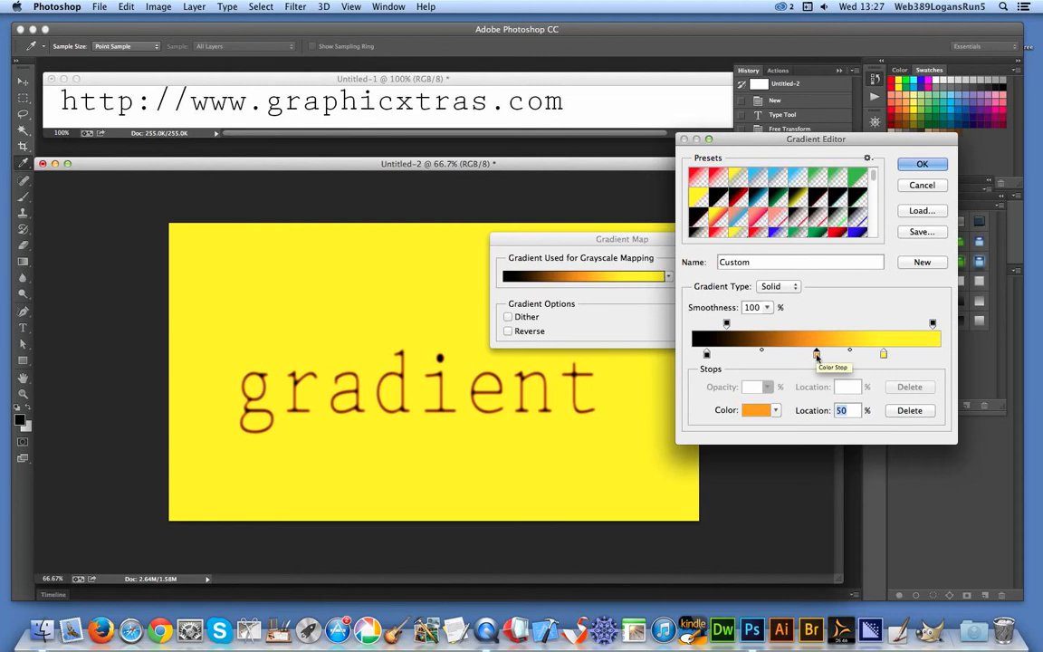
drag(816, 356, 863, 360)
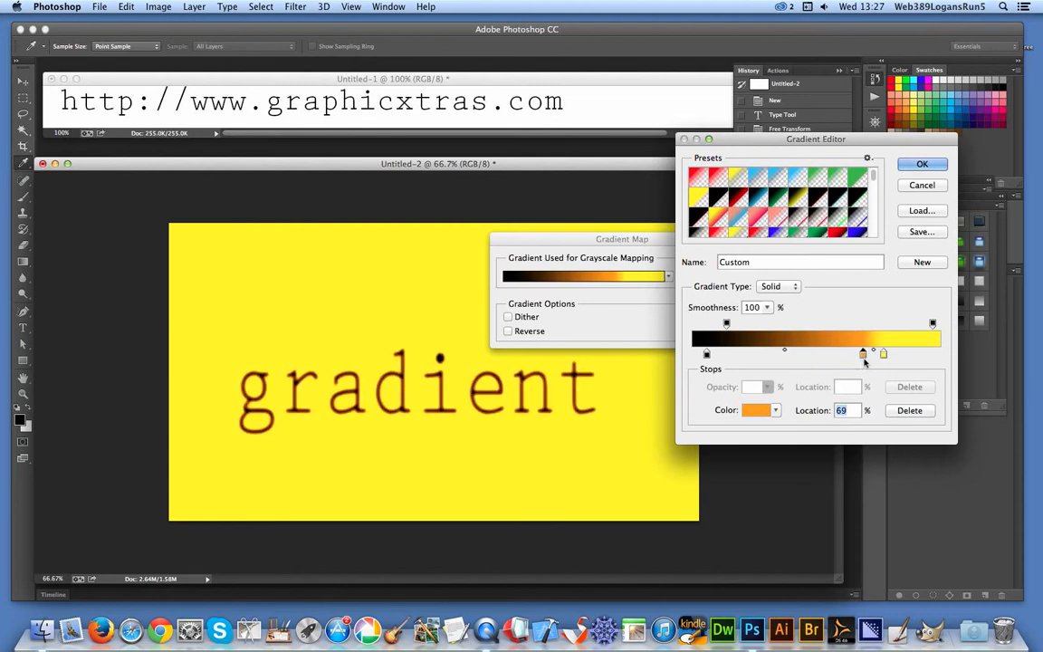
drag(708, 356, 791, 356)
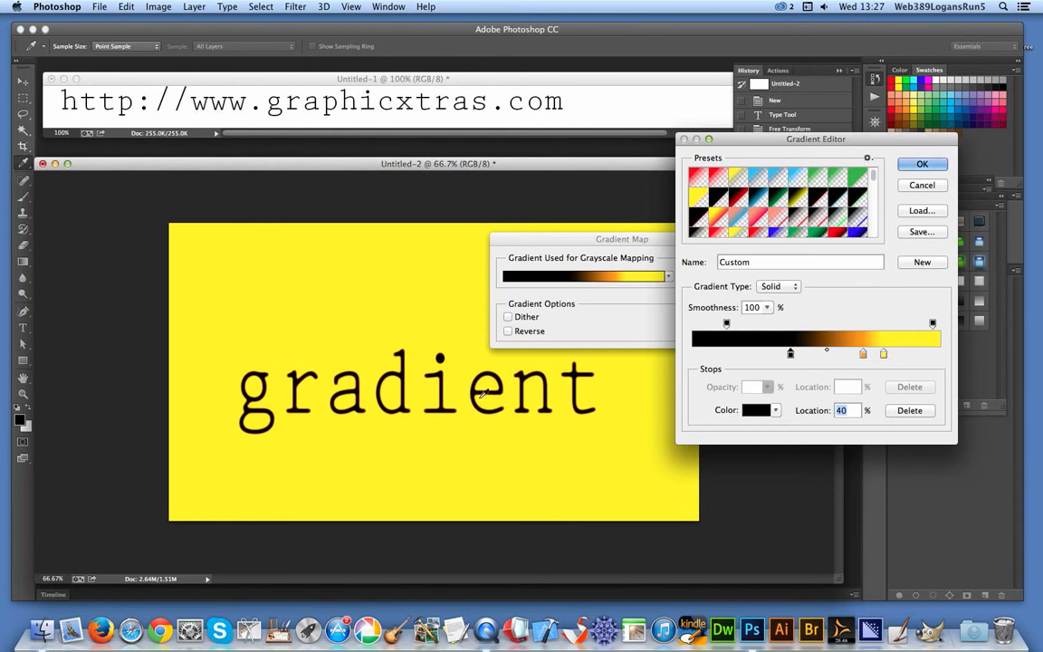
- Move the black color stop near the gradient's start, orange to 34% and yellow to 62%, and apply the gradient map
drag(791, 354, 716, 354)
drag(866, 354, 776, 355)
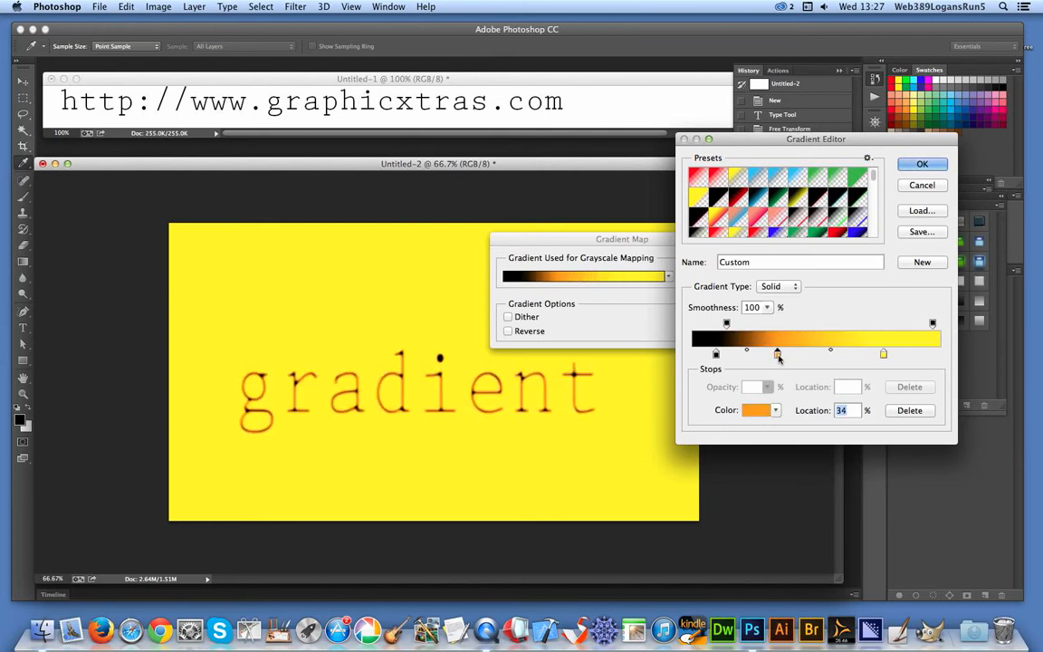
drag(883, 354, 846, 356)
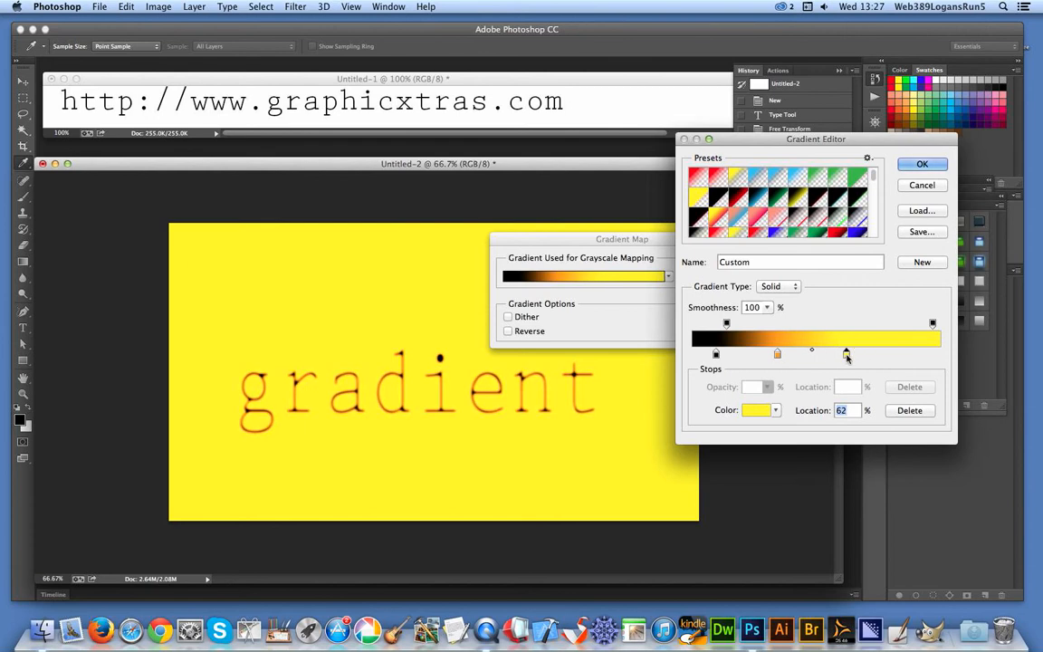
click(922, 165)
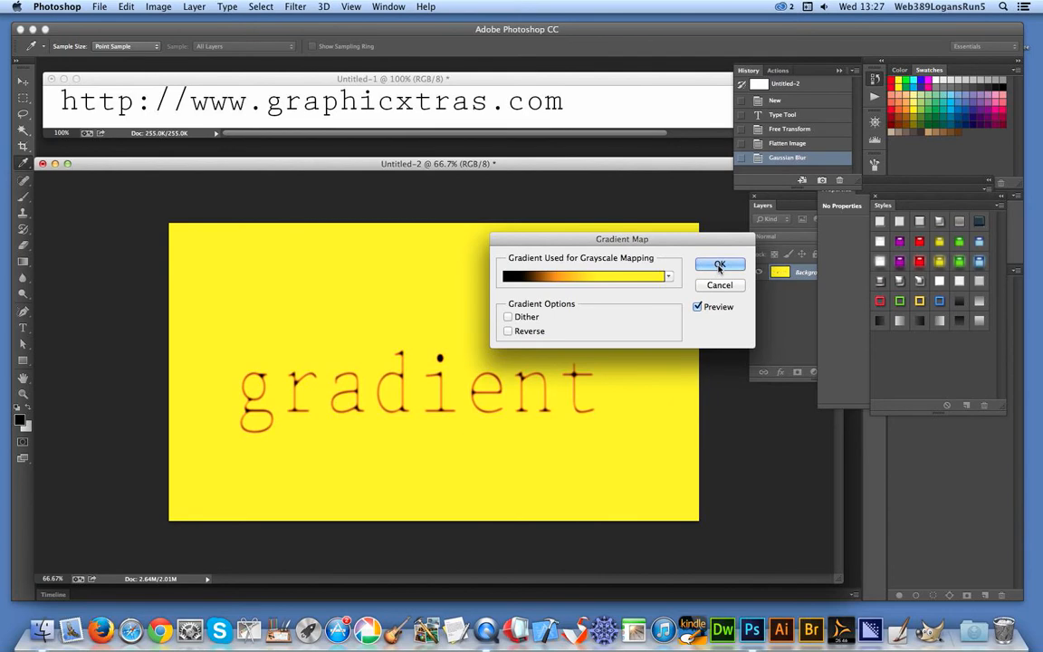
click(720, 264)
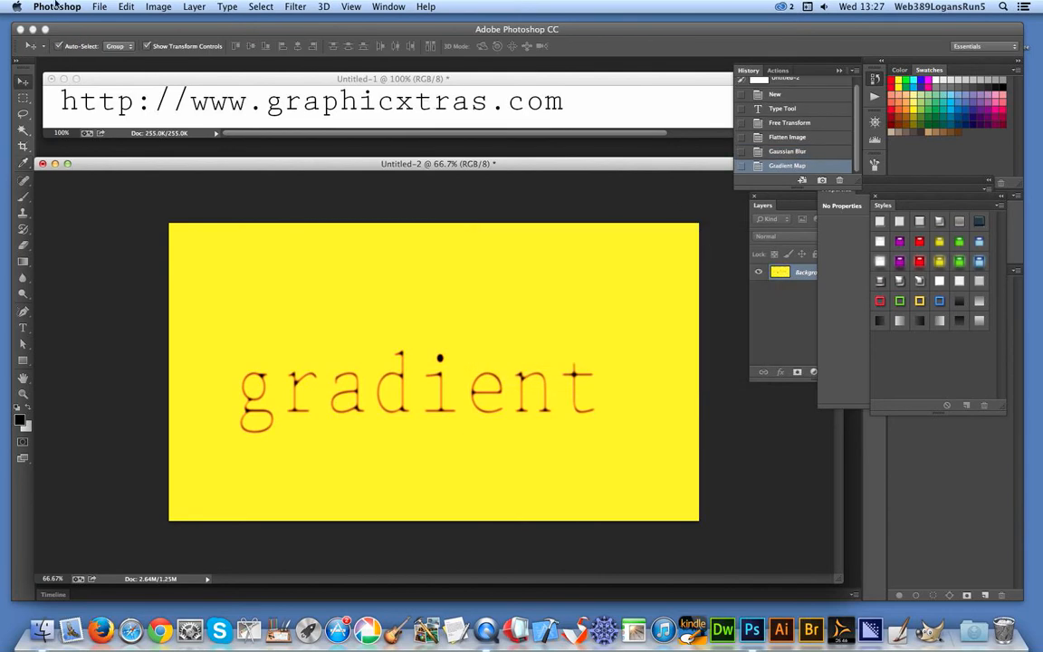
- Start fading the gradient map and try the Lighten, Overlay and Difference blending modes
click(128, 7)
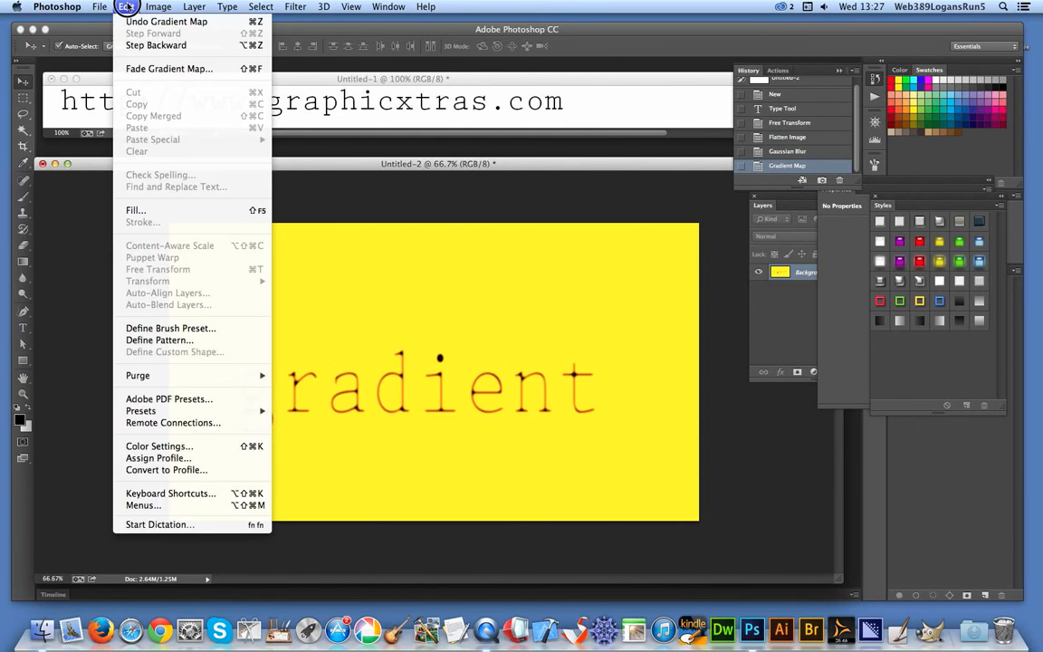
click(149, 67)
click(628, 345)
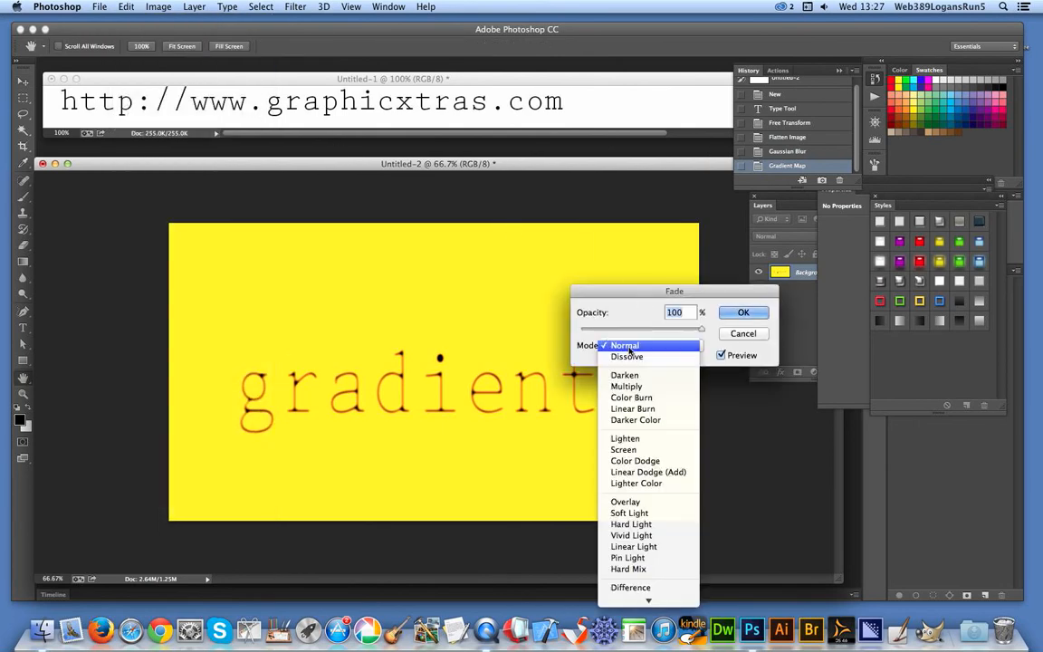
click(631, 444)
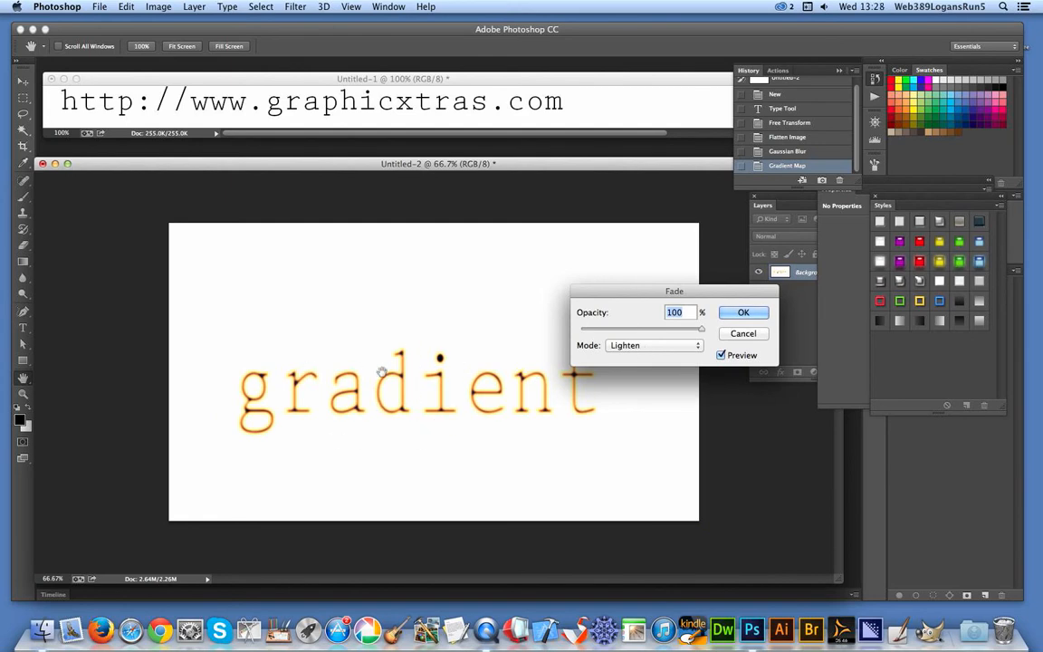
click(671, 345)
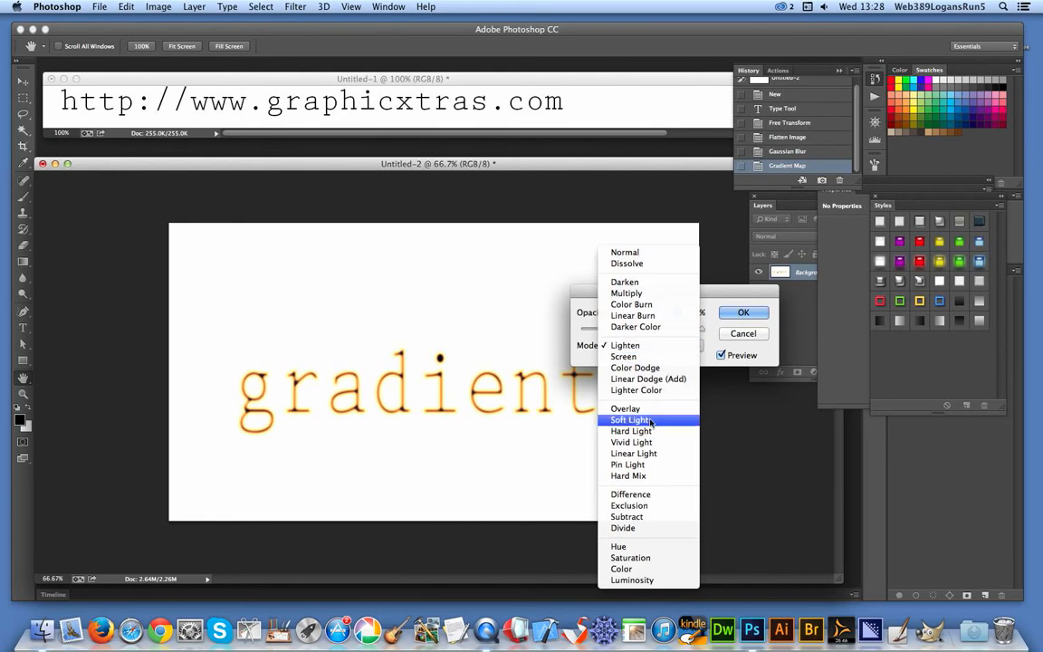
click(657, 404)
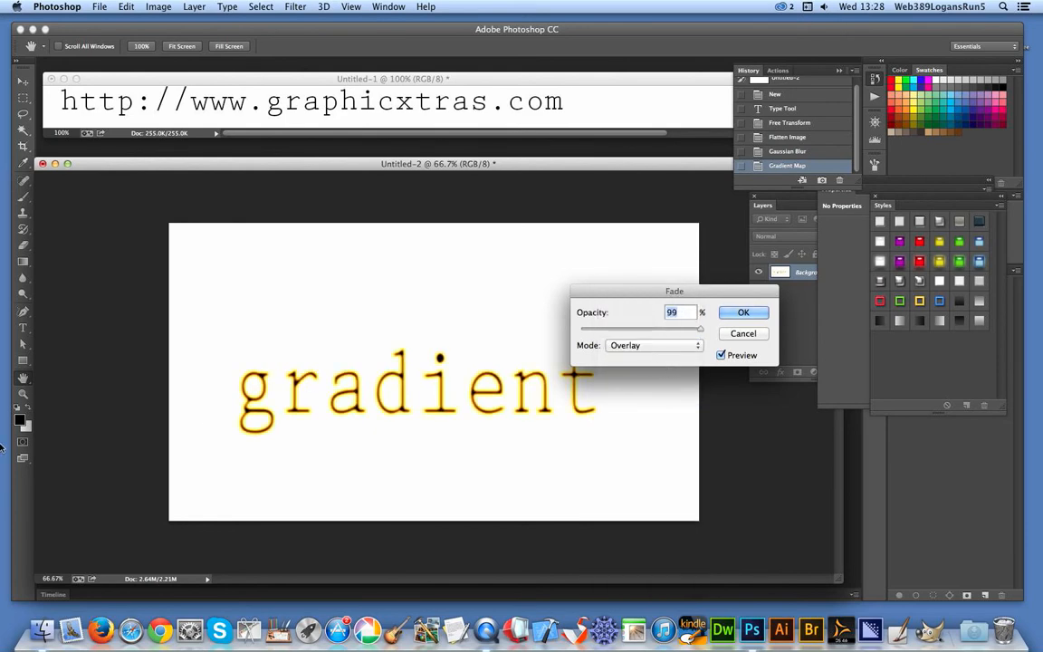
click(632, 346)
click(631, 430)
- Fade the gradient map with the Hard Mix blending mode at 39% opacity
click(628, 347)
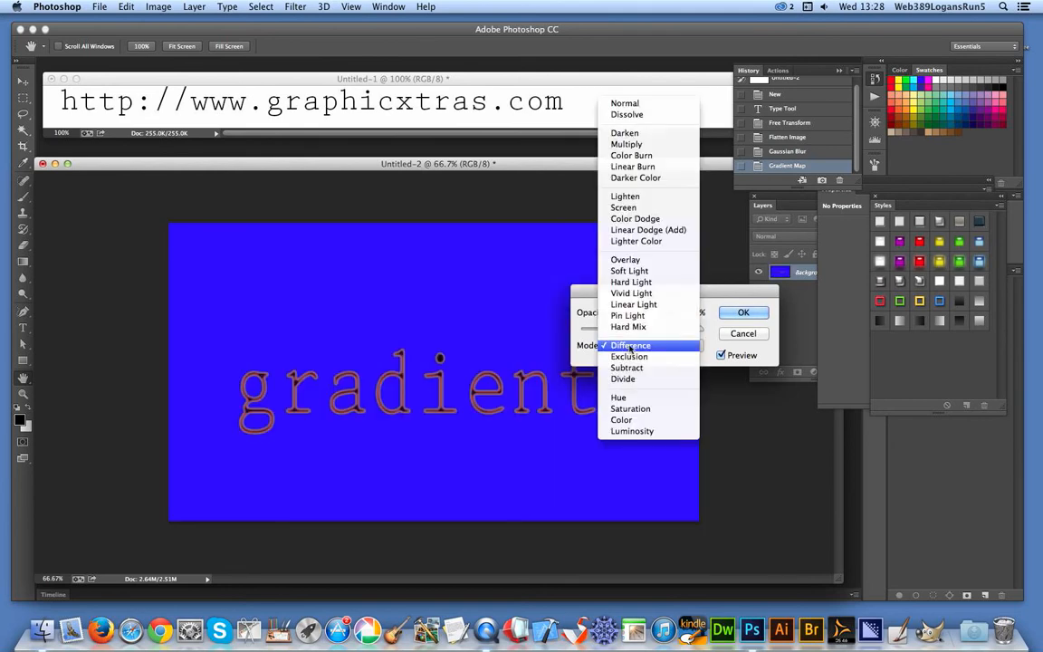
click(628, 328)
drag(664, 332, 629, 331)
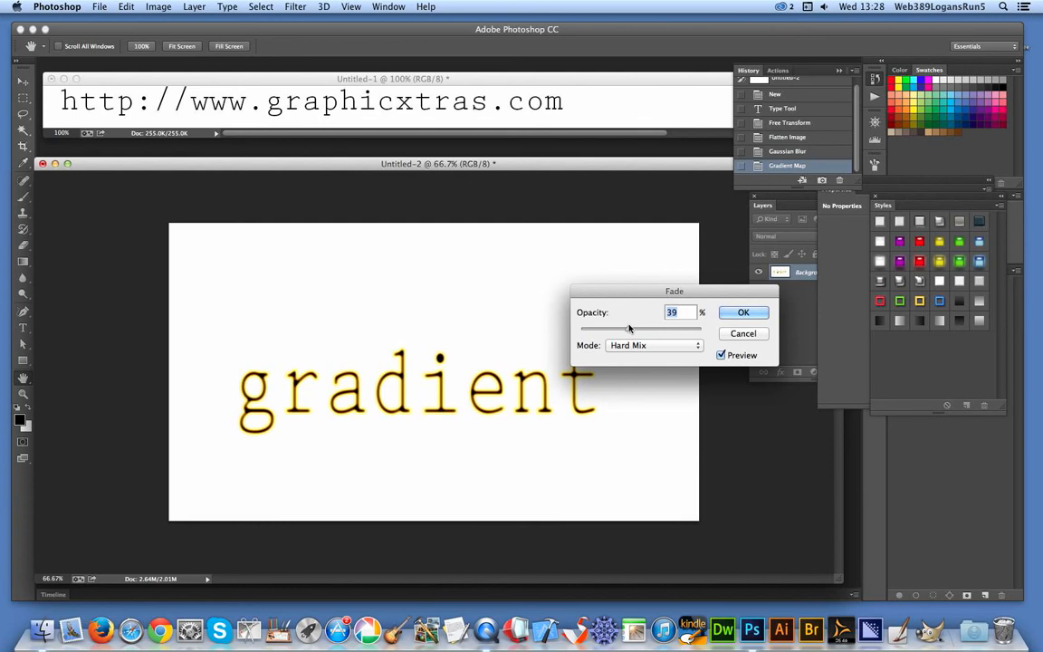
click(743, 312)
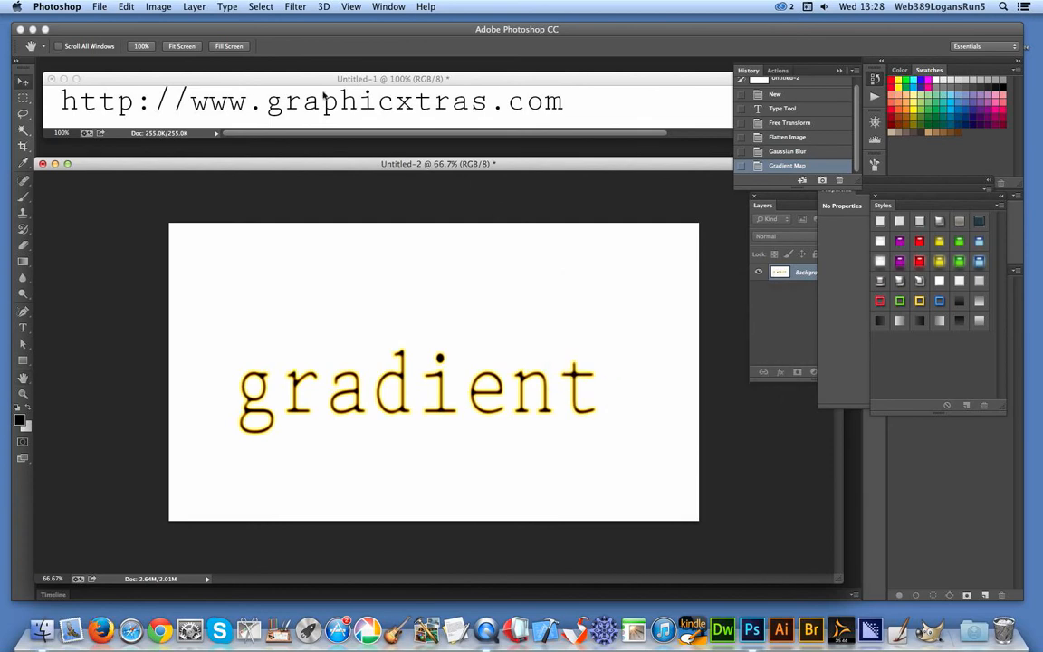
- Apply a Gaussian Blur with a radius of 6.4 pixels to the gradient text
click(295, 7)
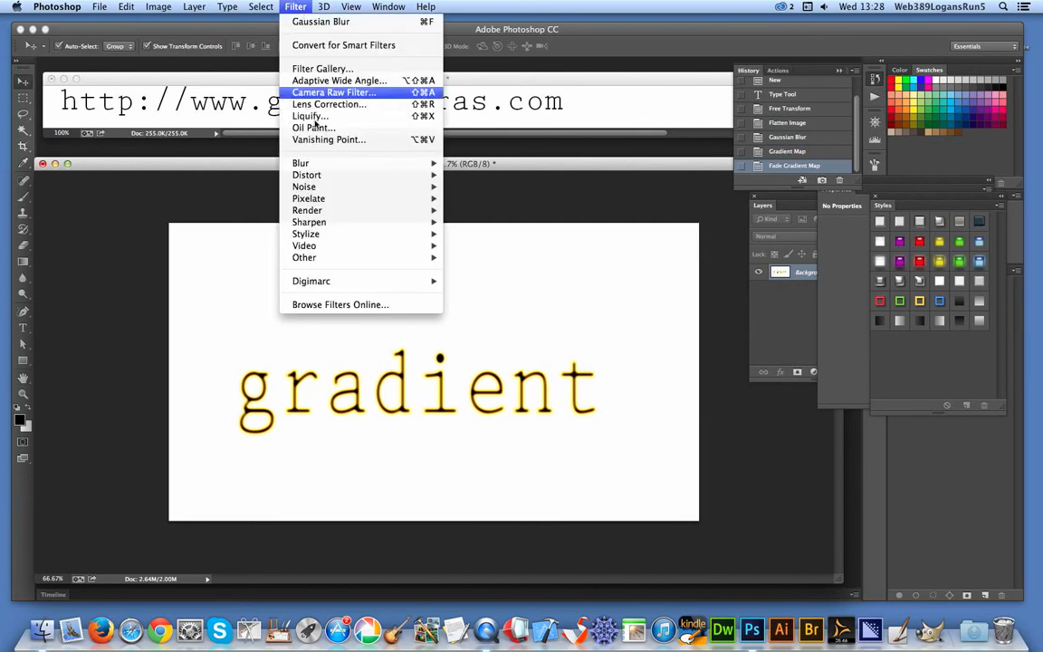
mouse_move(323, 166)
click(488, 257)
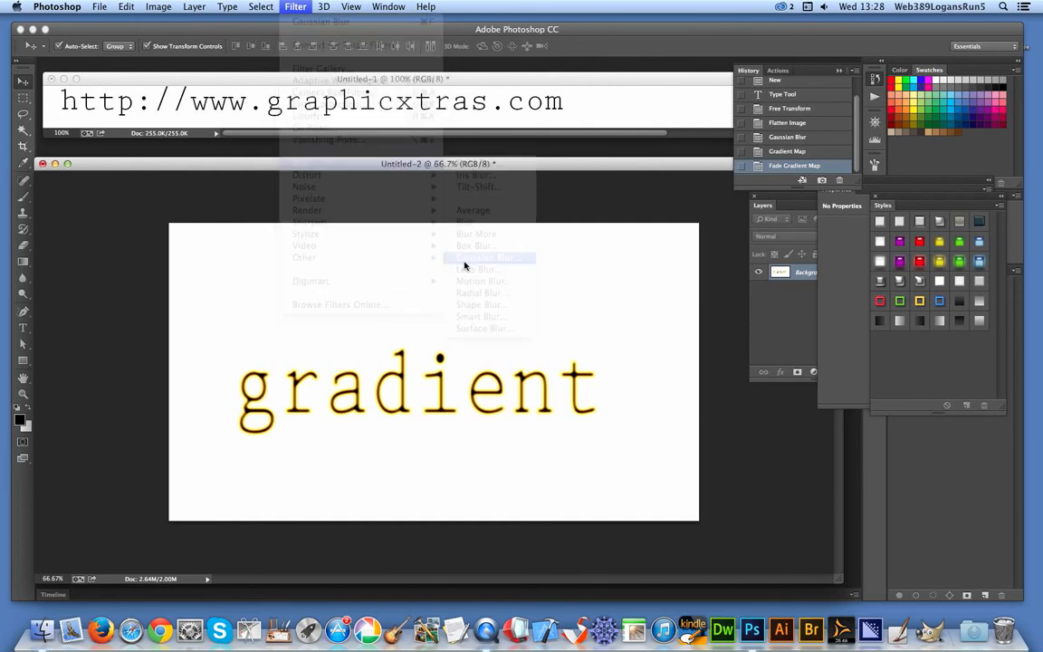
click(464, 384)
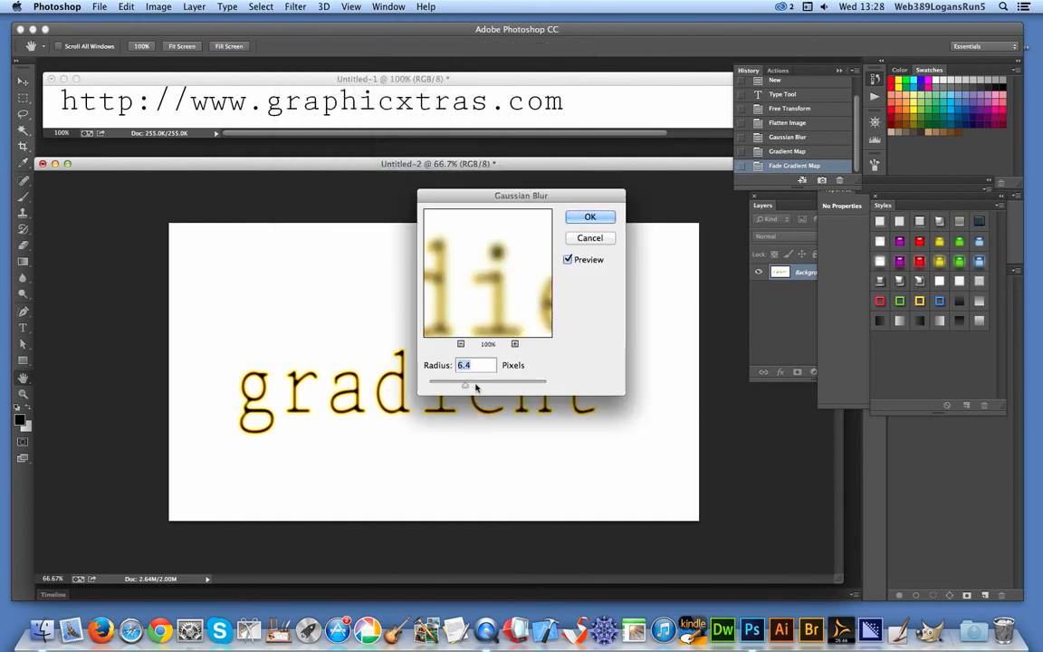
click(590, 218)
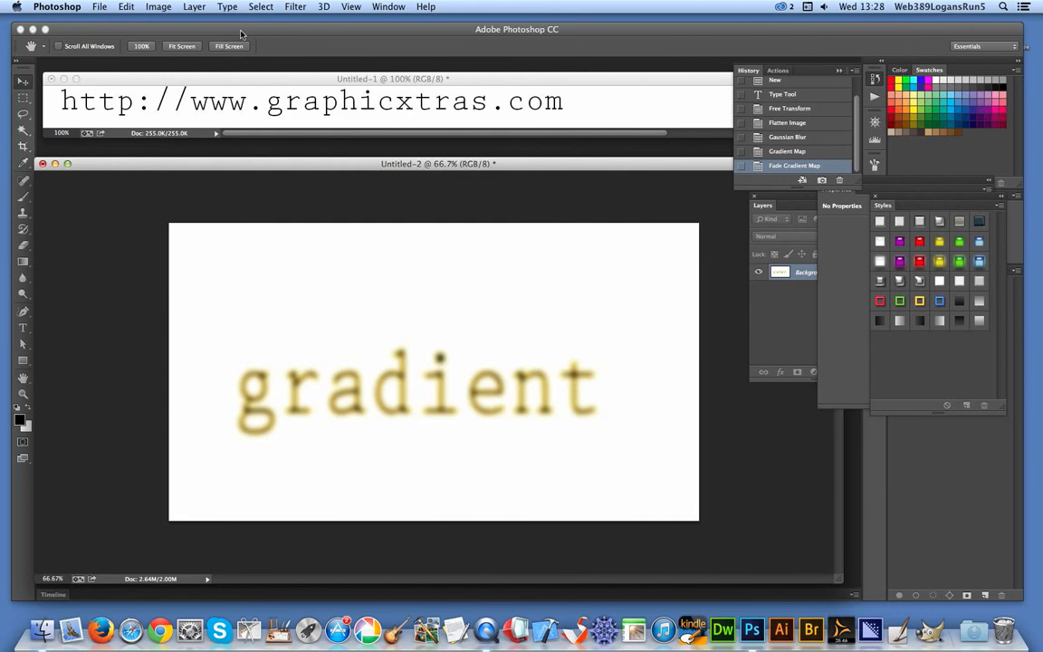
- Start another gradient map, trying the black-to-yellow preset and choosing the black-to-red preset
click(158, 7)
mouse_move(179, 45)
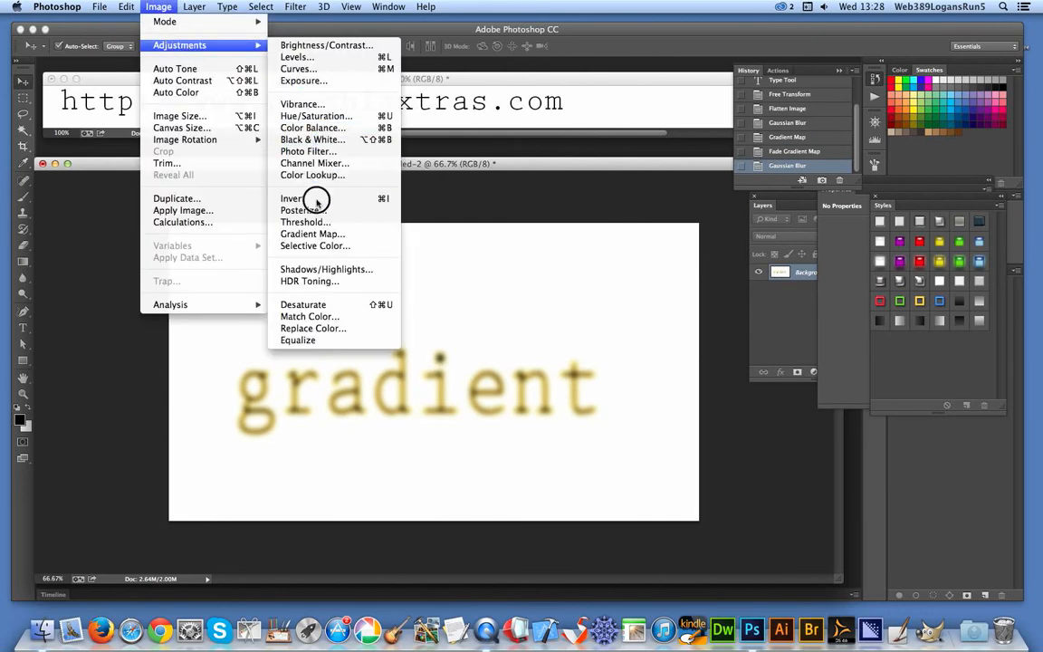
click(372, 233)
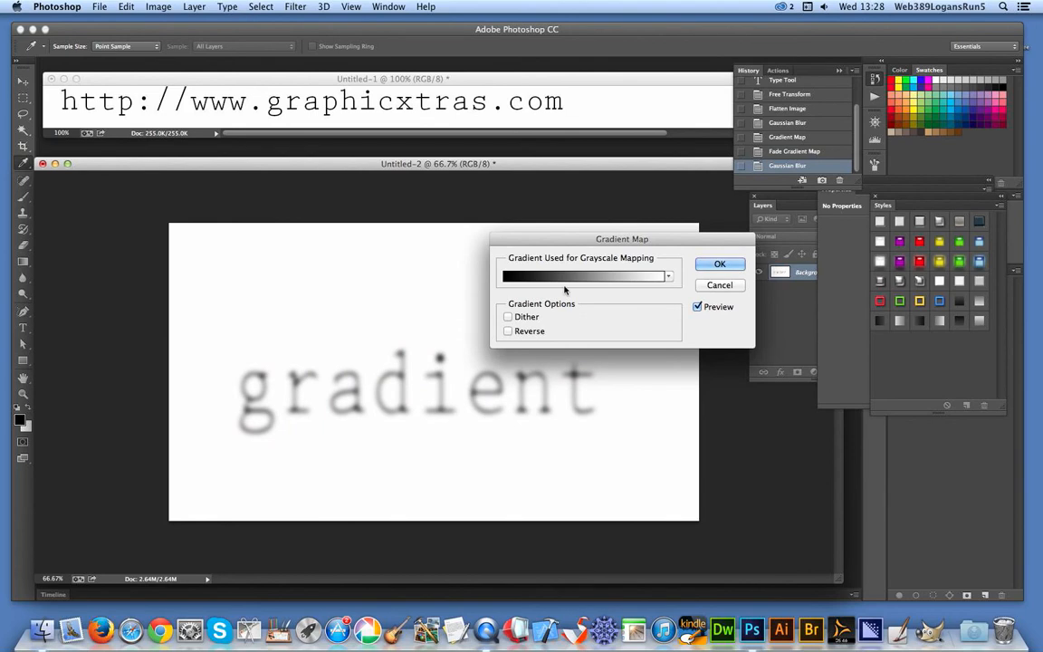
click(668, 276)
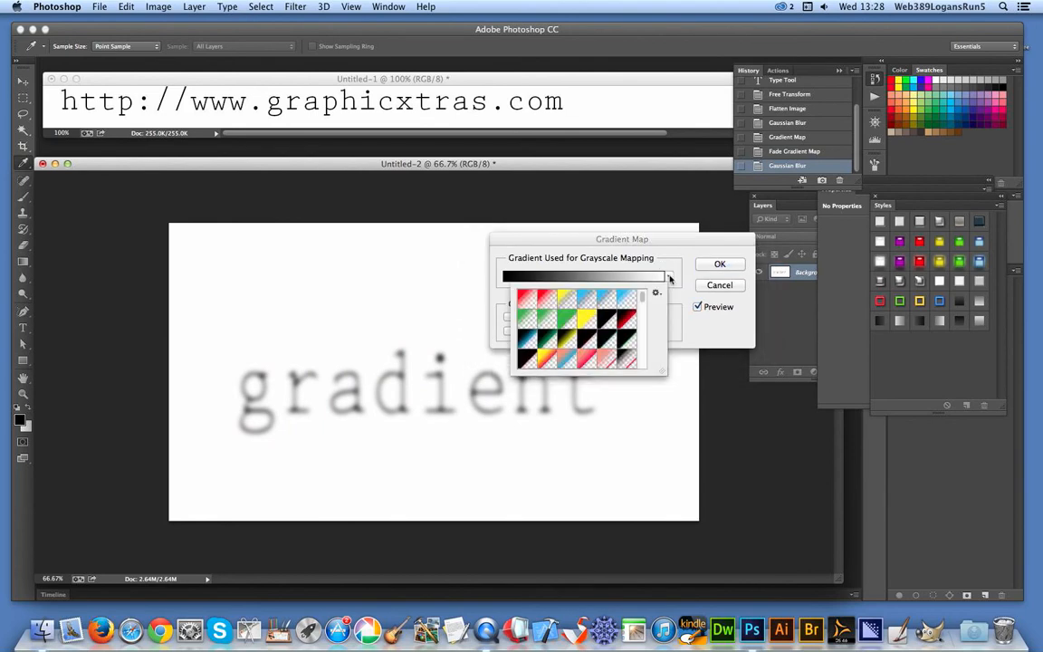
click(567, 341)
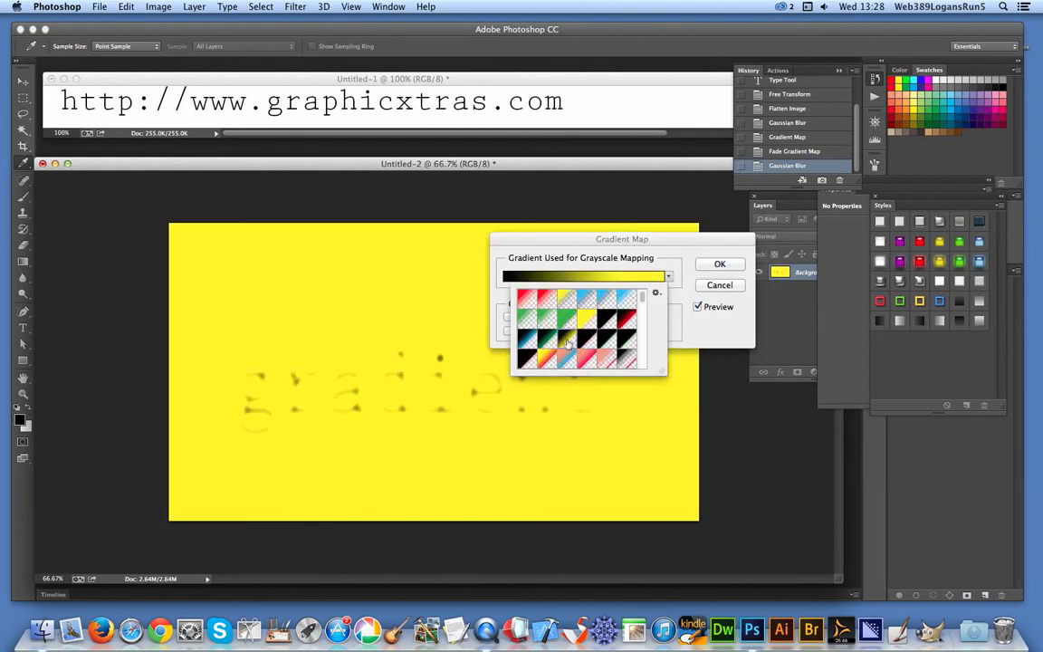
click(626, 319)
click(736, 330)
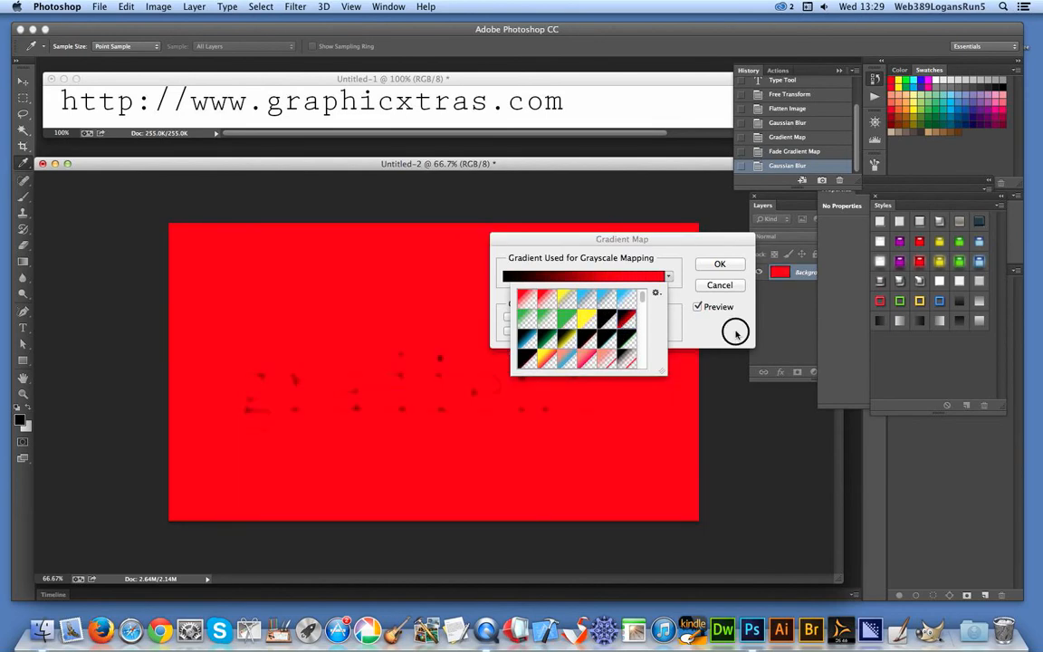
- Edit the gradient, moving the red color stop close to the end and the black color stop to 55%
click(595, 278)
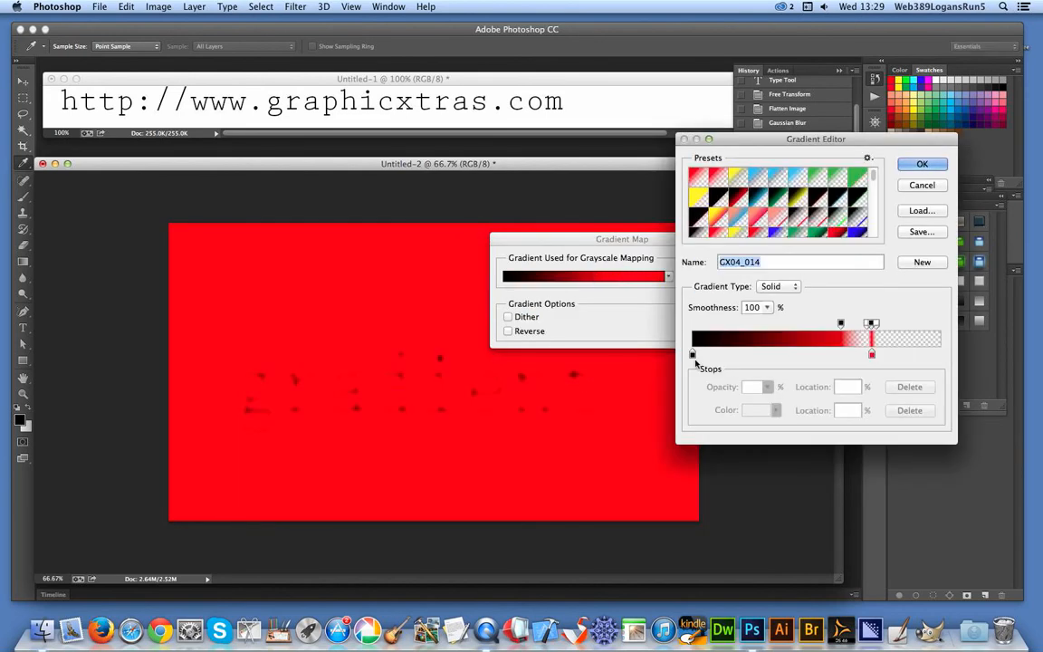
click(692, 354)
drag(747, 358, 794, 353)
drag(872, 353, 932, 356)
drag(794, 353, 829, 355)
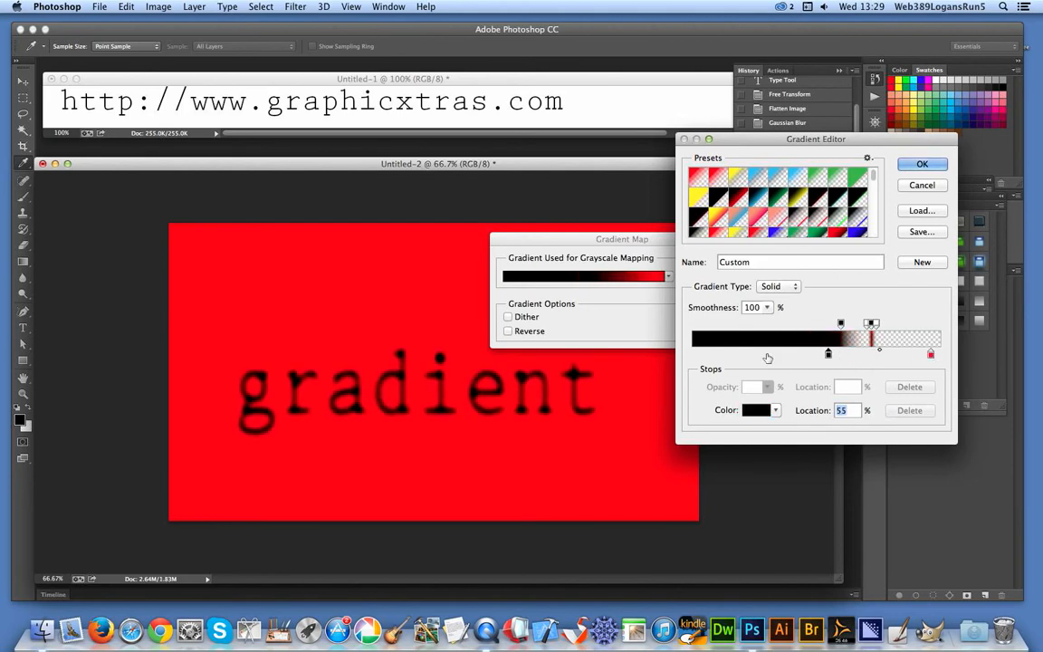
- Add a color stop at 30% before the black one and color it light pink
click(767, 354)
double_click(767, 354)
click(451, 223)
click(634, 191)
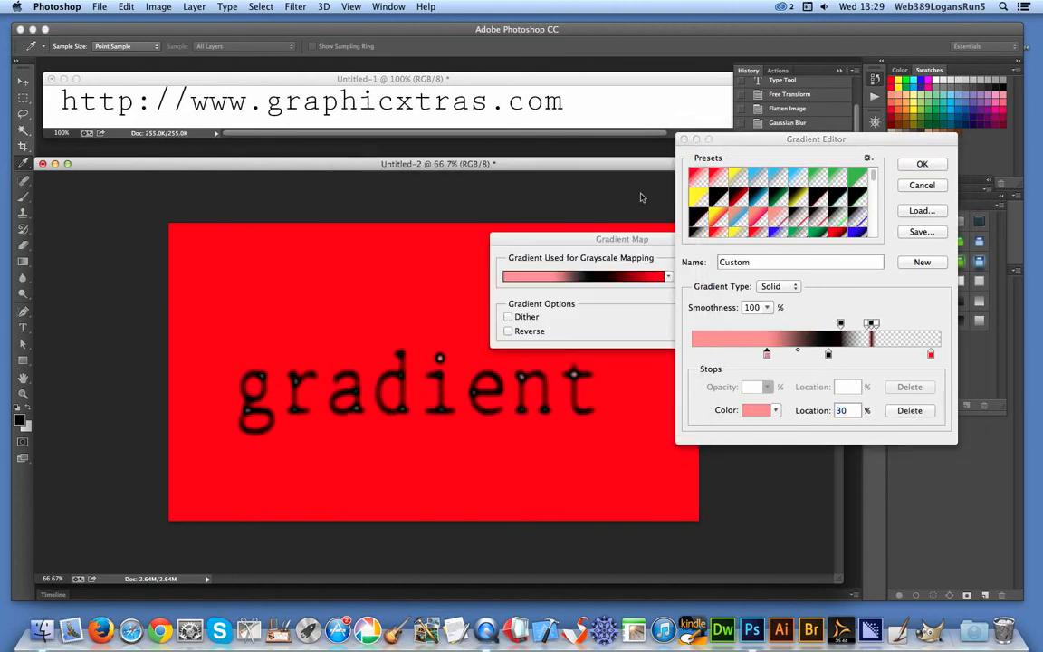
- Shift the pink color stop slightly toward the start, move the black stop to 83%, and apply the gradient map
mouse_move(767, 354)
mouse_down()
mouse_move(743, 356)
mouse_move(756, 351)
mouse_up()
drag(828, 354, 898, 355)
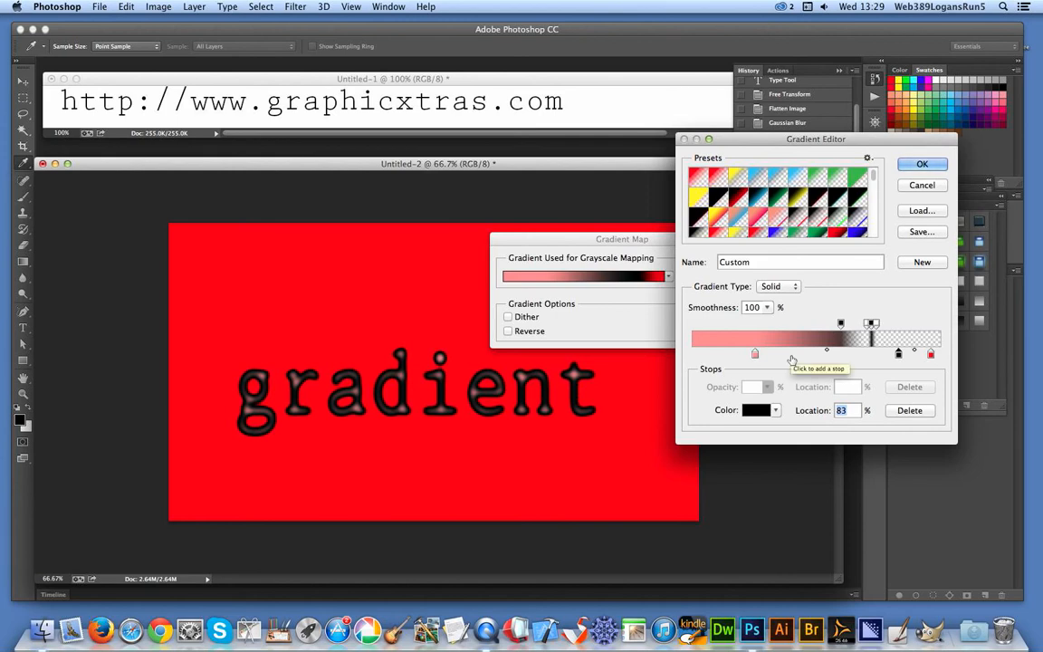
click(921, 164)
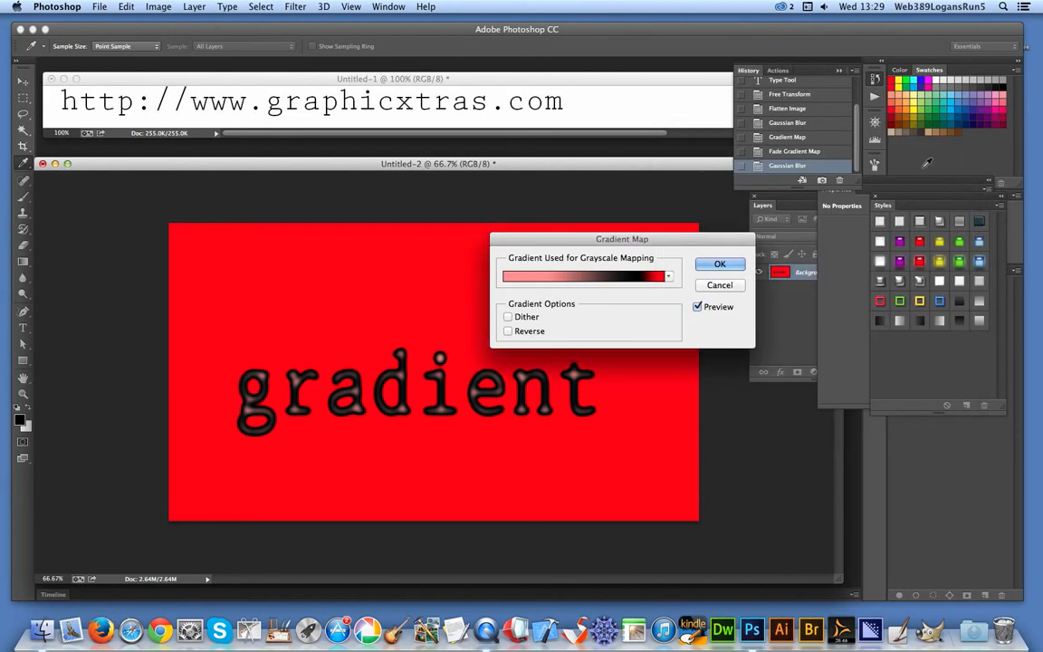
click(718, 264)
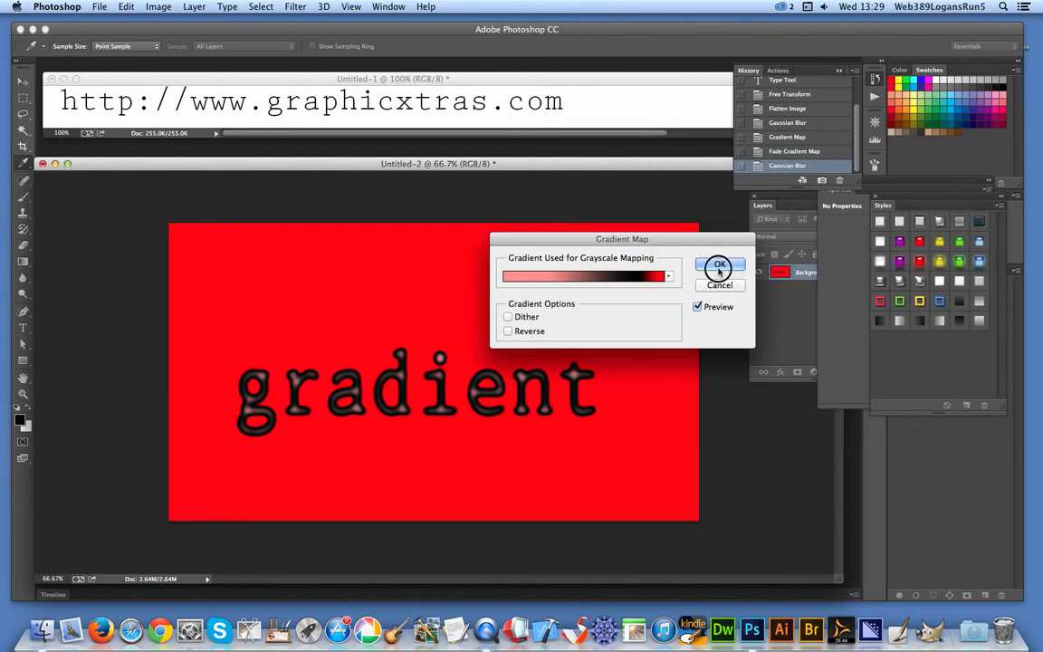
- Switch to the Untitled-1 document containing the website address
click(159, 6)
mouse_move(174, 48)
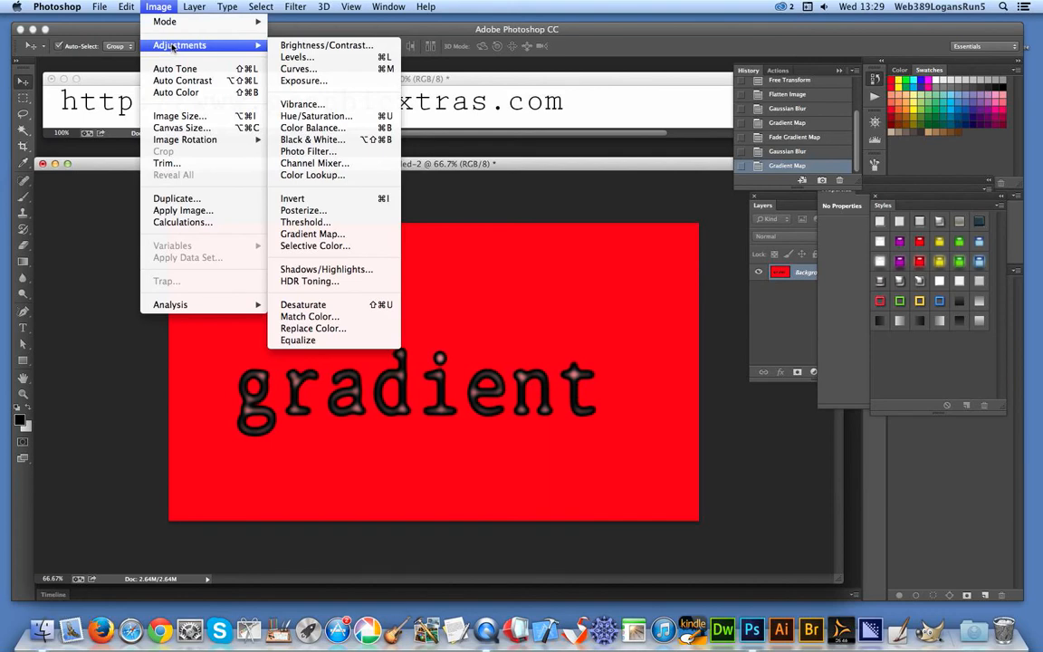
click(540, 80)
click(552, 81)
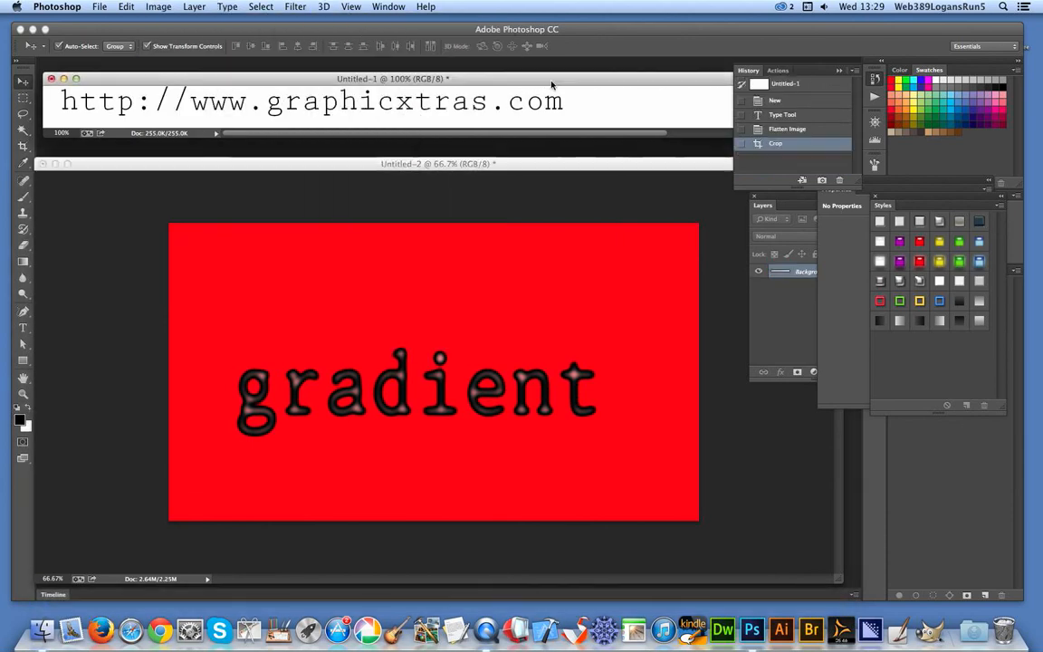